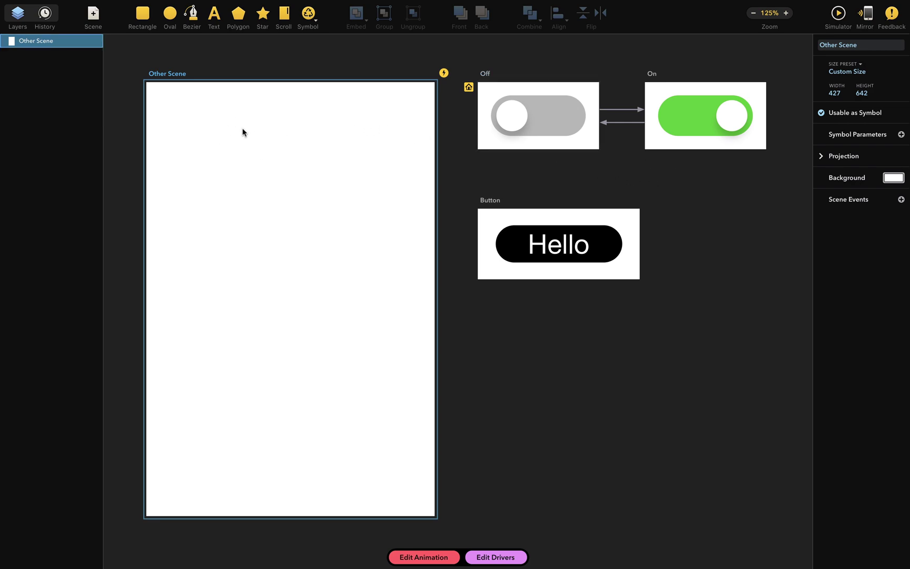
Step: Place three instances of the On symbol stacked vertically in the upper-left part of Other Scene
click(310, 14)
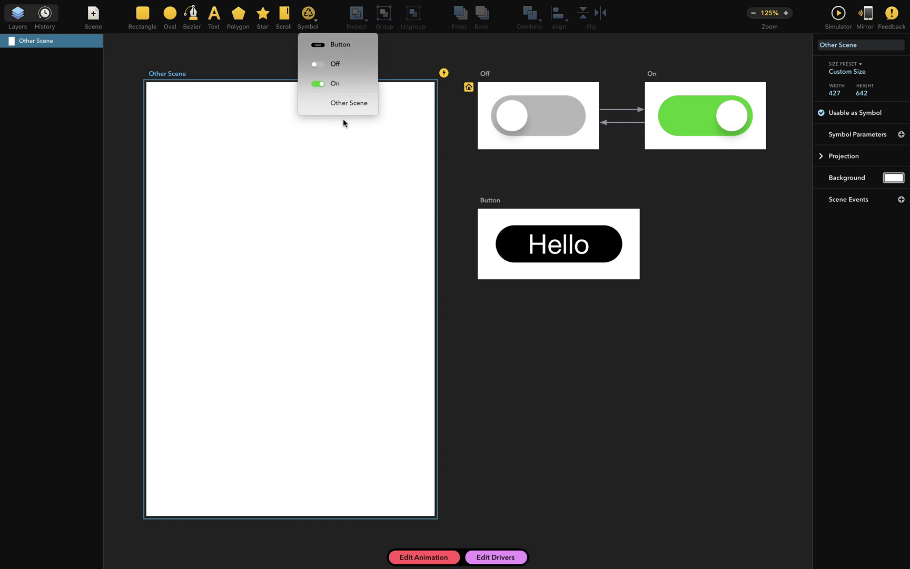
click(346, 84)
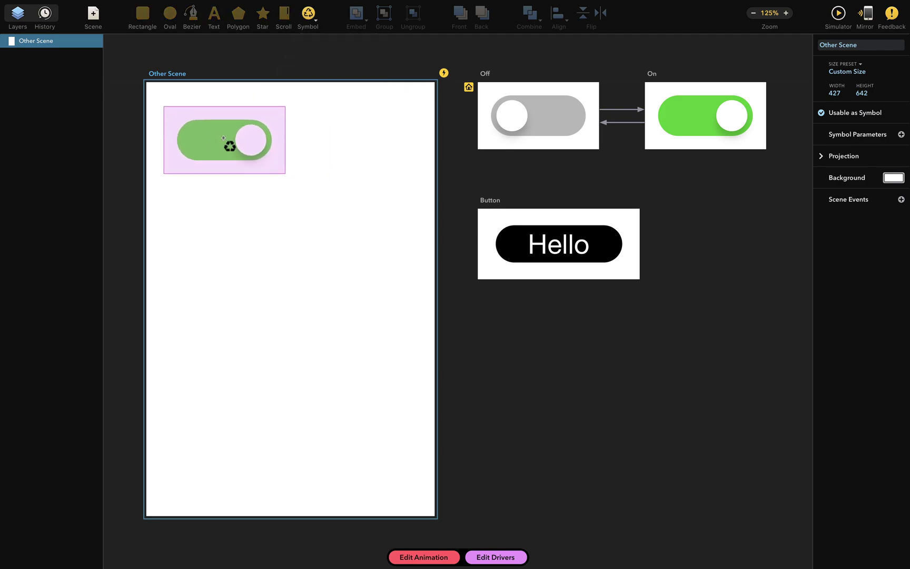
click(224, 138)
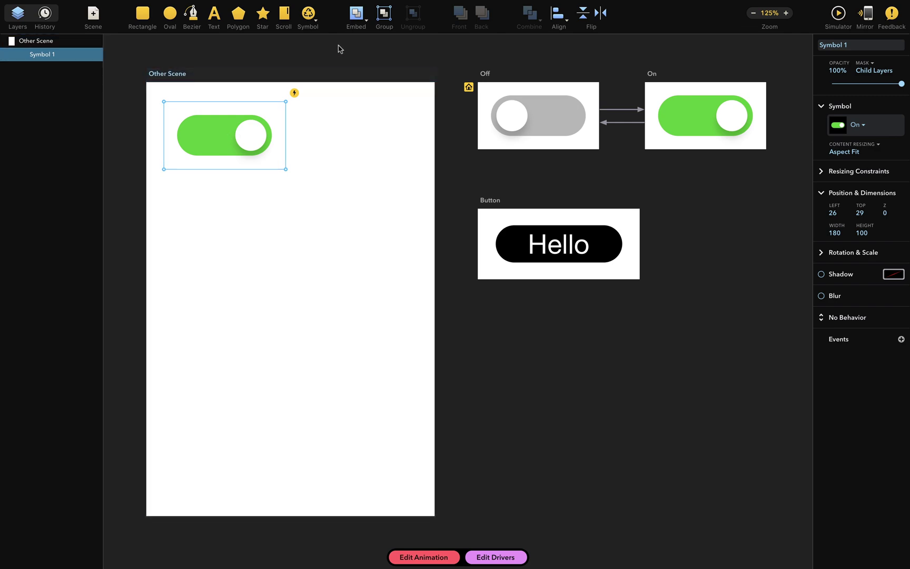
click(310, 16)
click(339, 84)
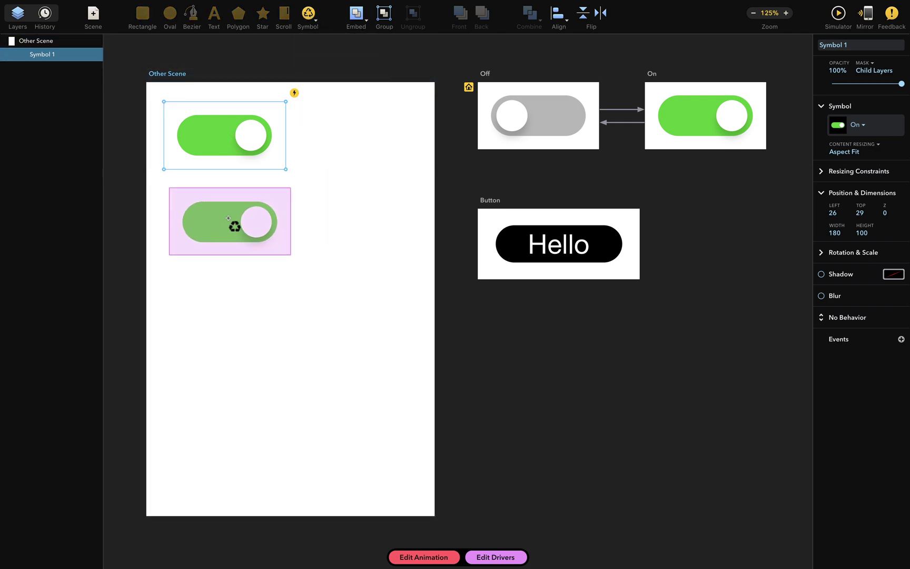
click(226, 204)
click(313, 26)
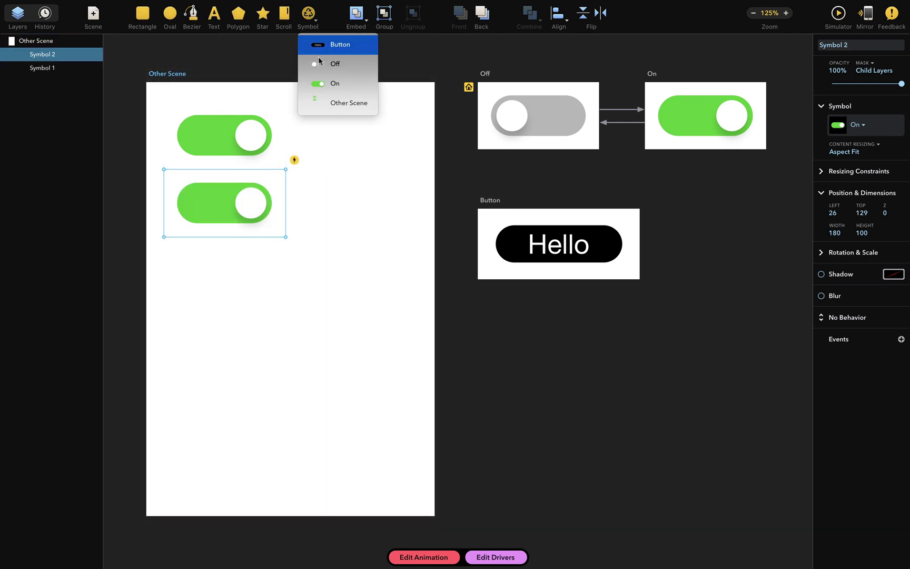
click(332, 83)
click(224, 266)
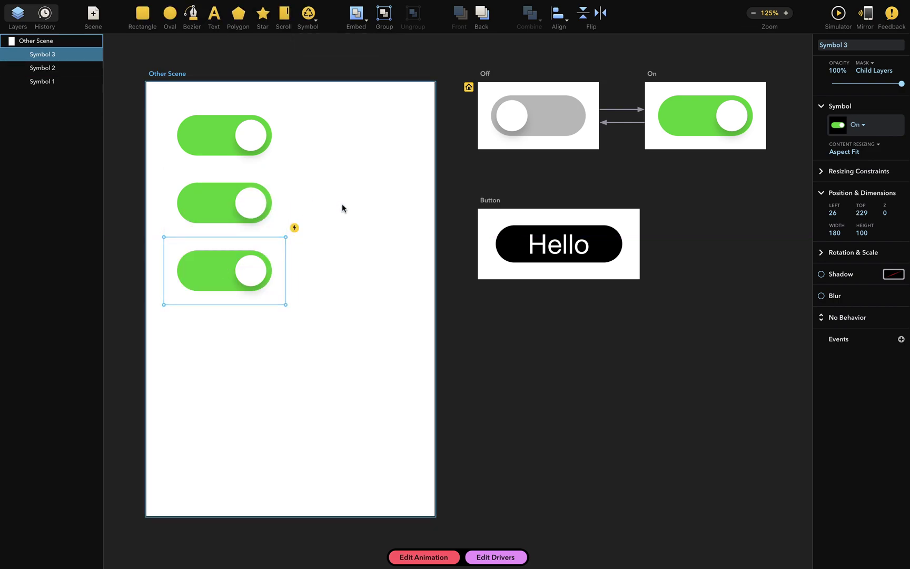
Step: Preview Other Scene in the simulator, toggle the three switches independently on and off, and close the preview
click(838, 13)
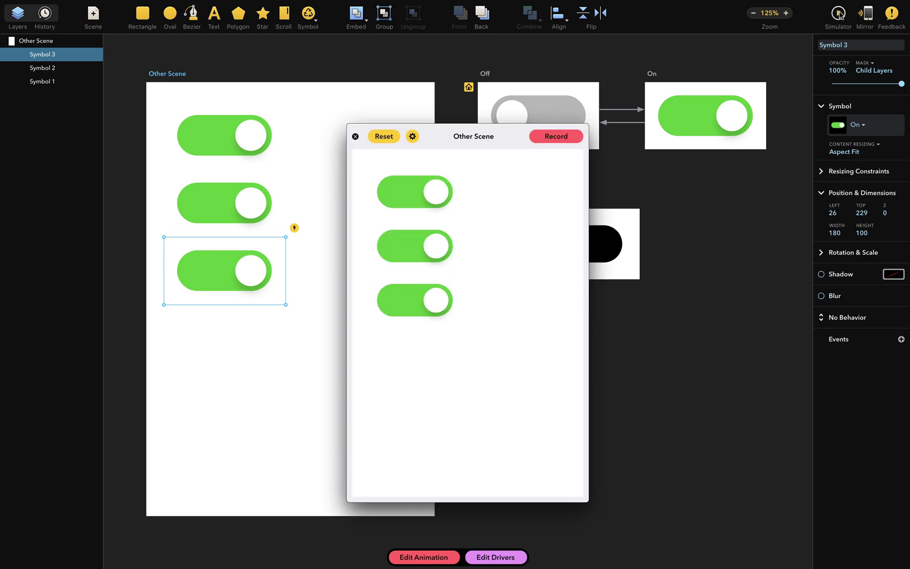
click(435, 189)
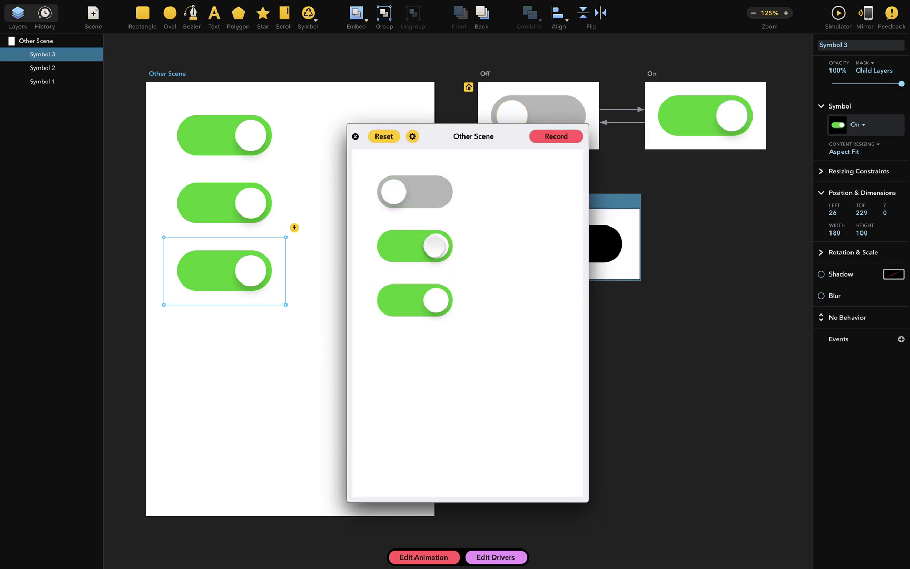
click(435, 245)
click(396, 191)
click(433, 299)
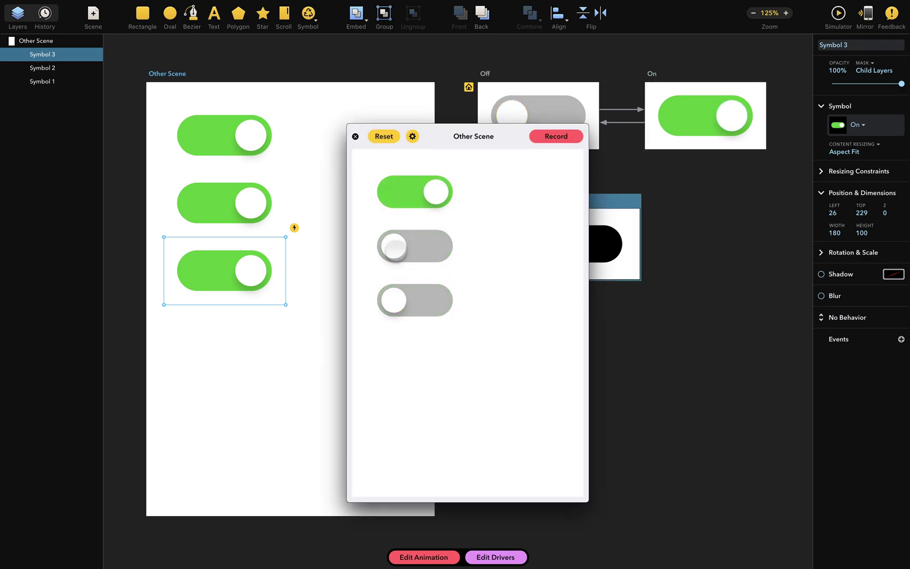
click(393, 246)
click(388, 299)
click(432, 246)
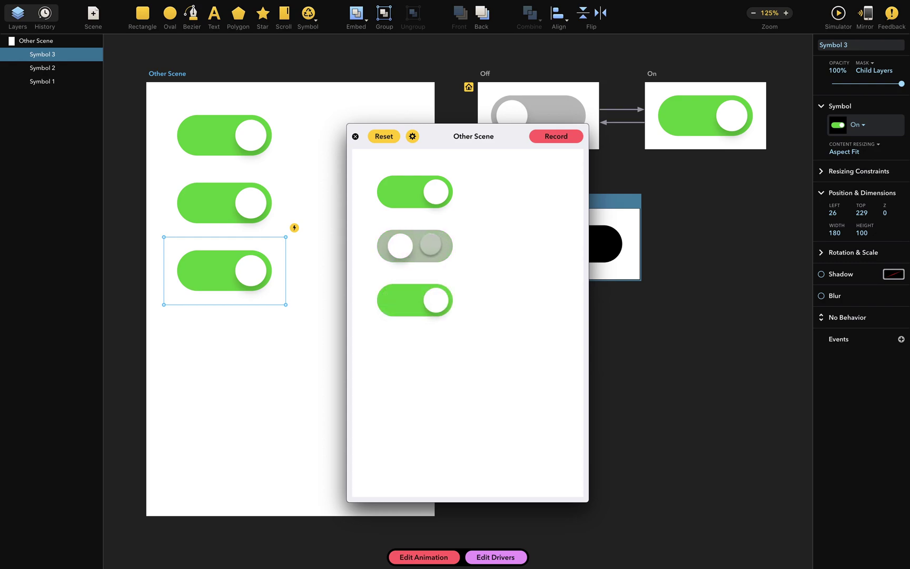
click(435, 192)
click(393, 191)
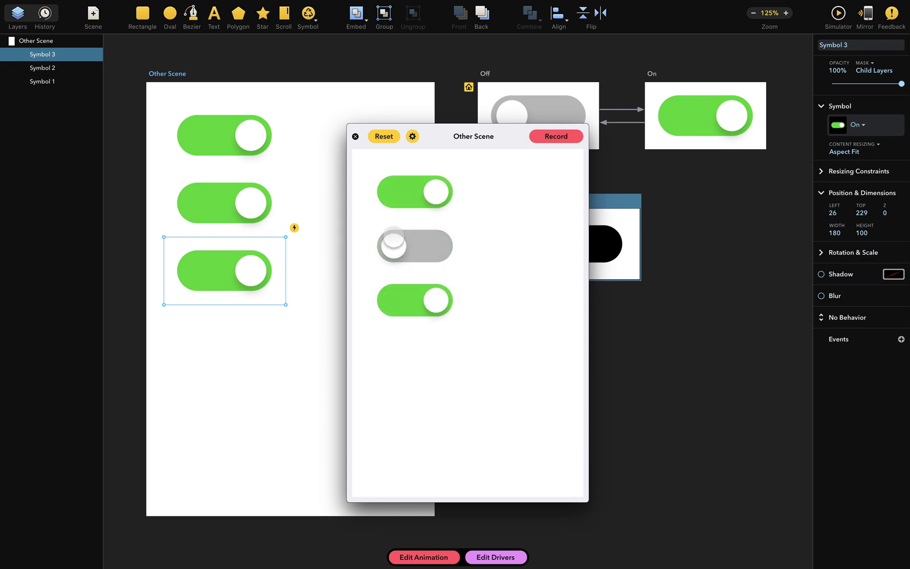
click(393, 246)
click(431, 296)
click(404, 295)
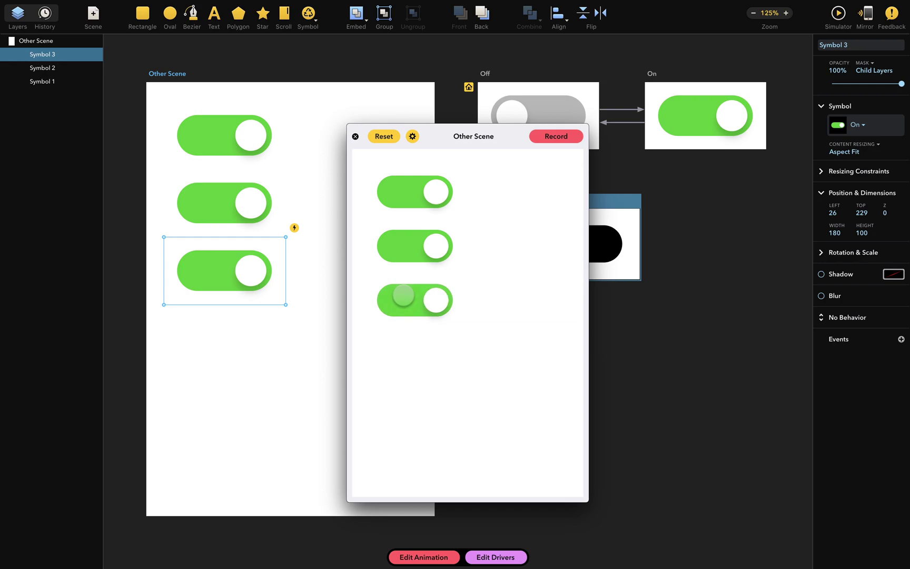
click(436, 240)
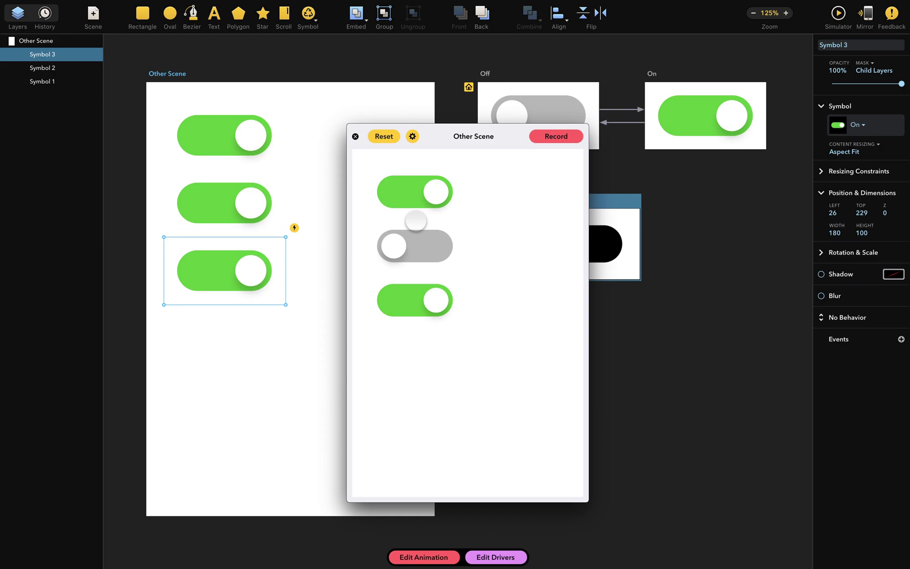
click(355, 136)
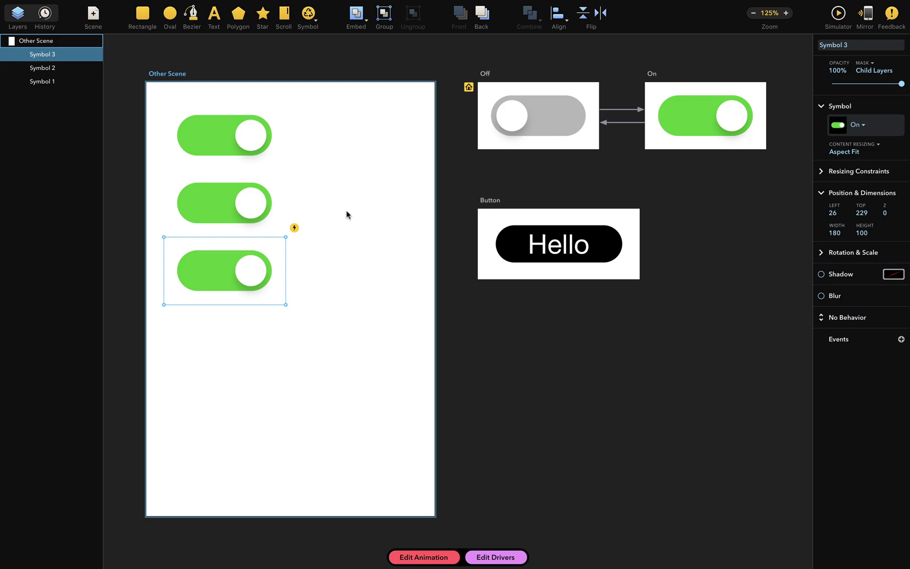
Step: Try a corner radius of 0 on the On scene's green track, and restore the radius to 30
click(670, 126)
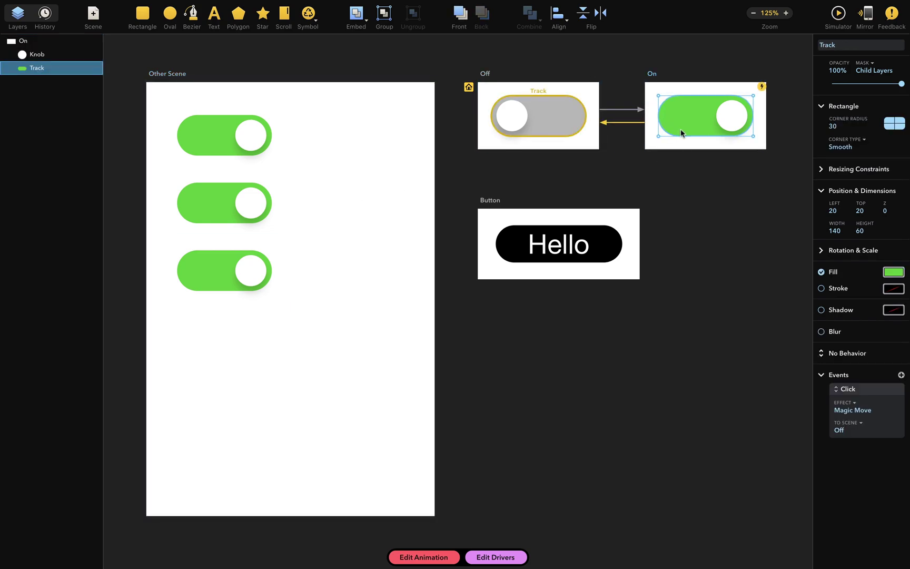
drag(845, 127, 846, 142)
click(842, 129)
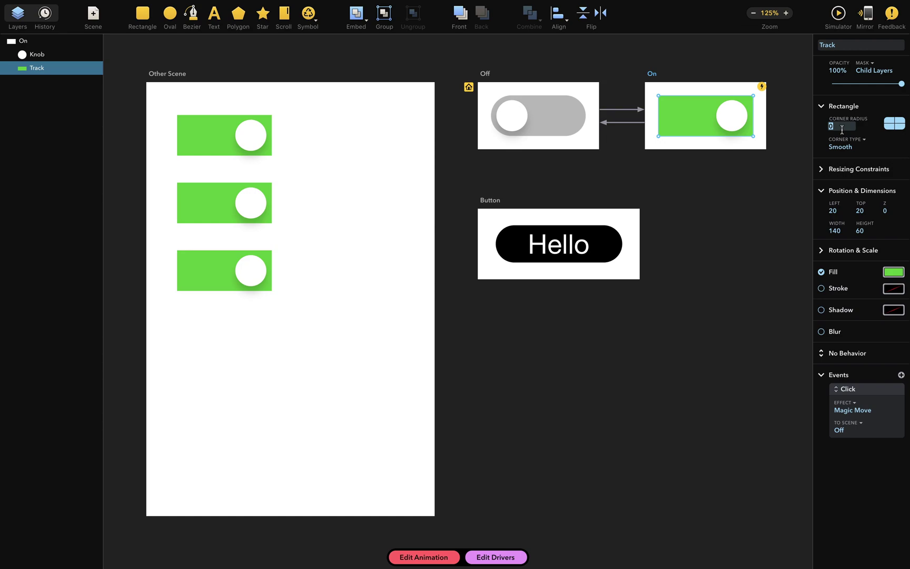
text(30)
key(Return)
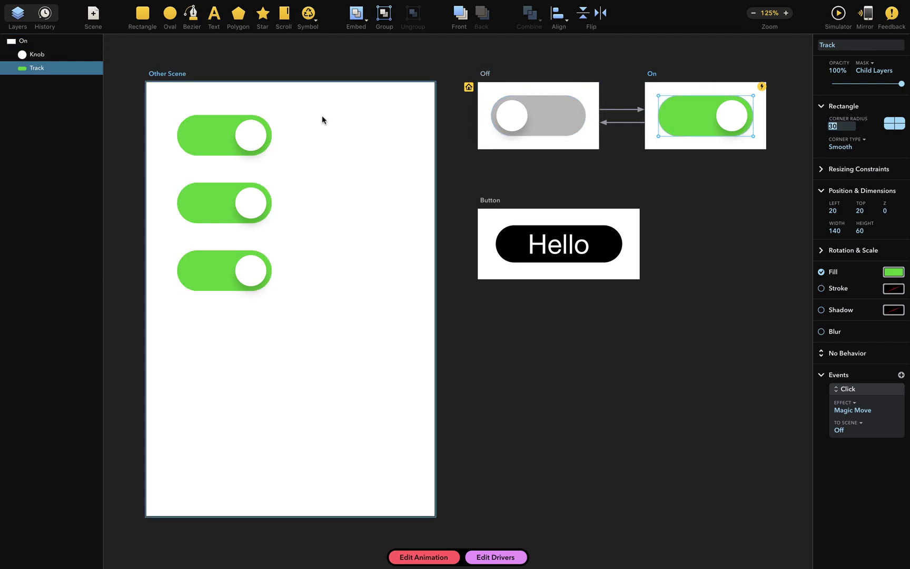
Step: Switch the topmost toggle instance in Other Scene to the Off symbol
click(230, 113)
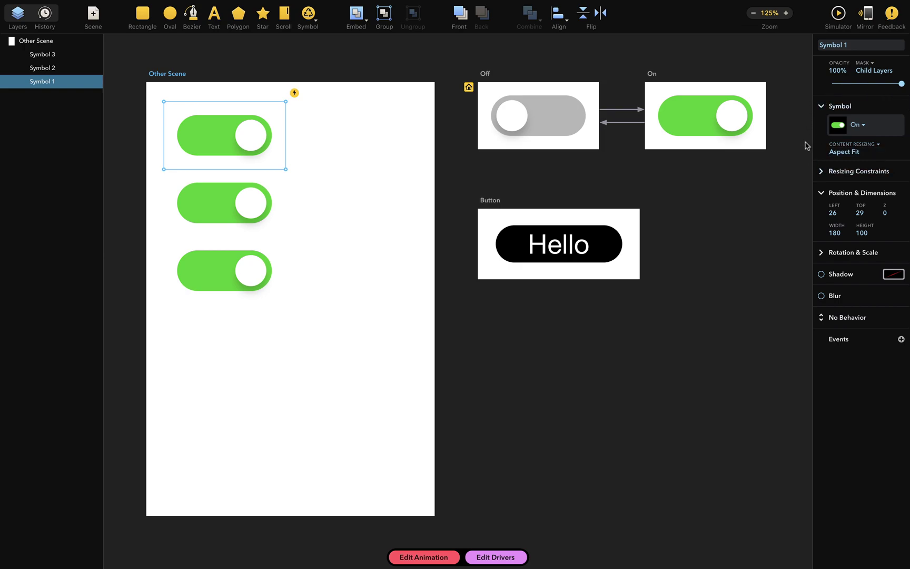
click(886, 129)
click(884, 146)
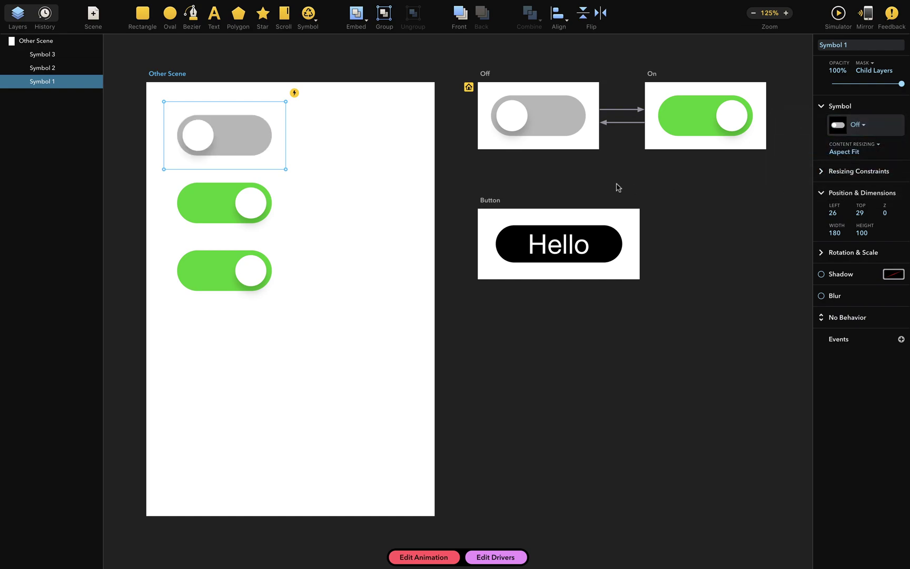
Step: Show the resizing constraints of the Button scene's black rectangle, and widen the Button scene to about 385
click(605, 199)
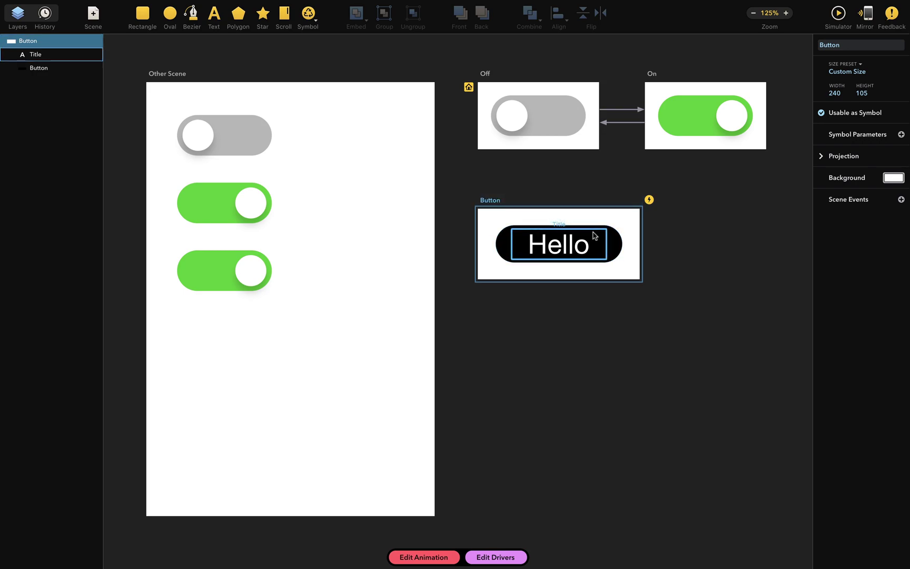
click(608, 238)
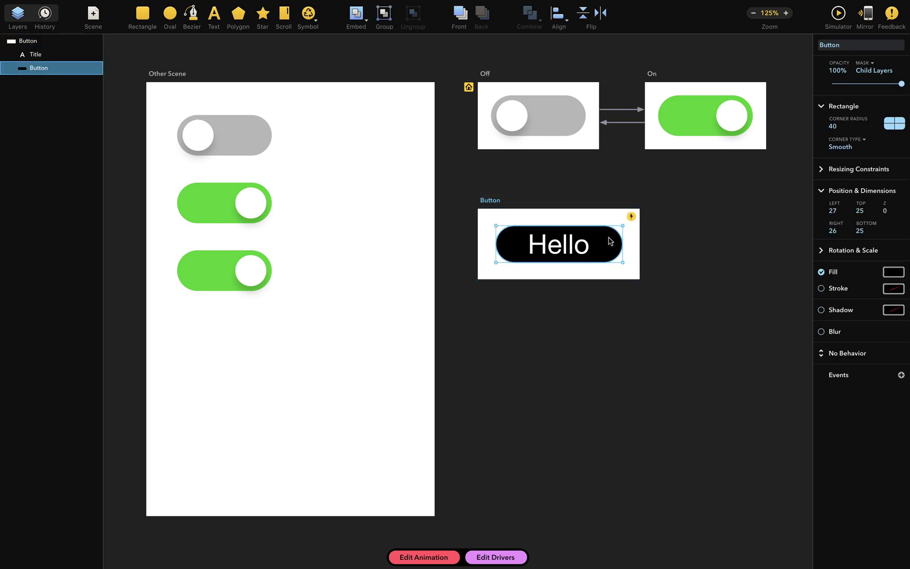
click(576, 250)
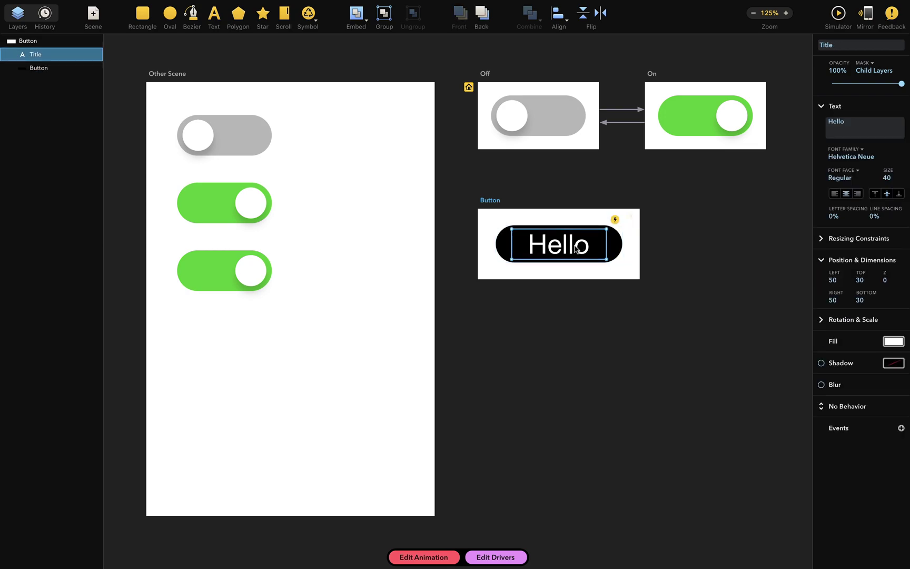
click(615, 251)
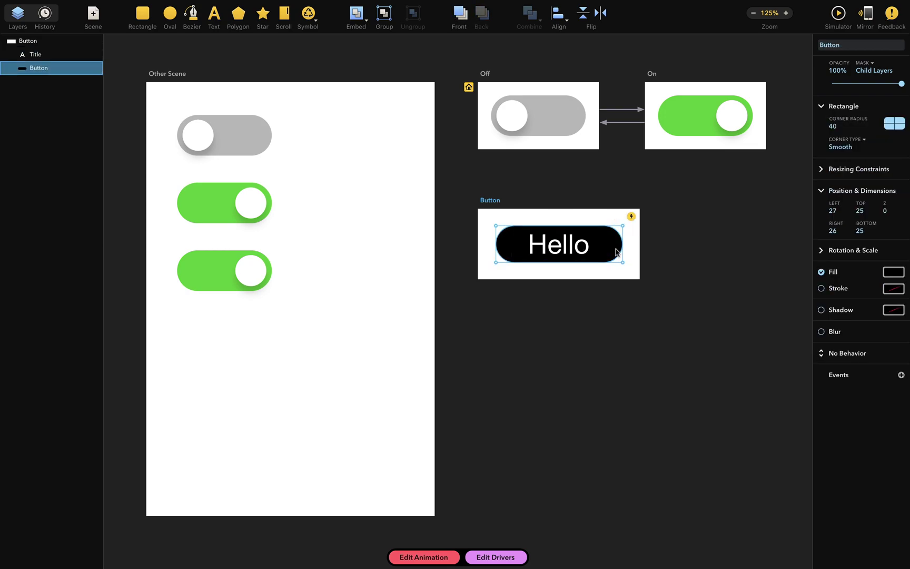
click(842, 169)
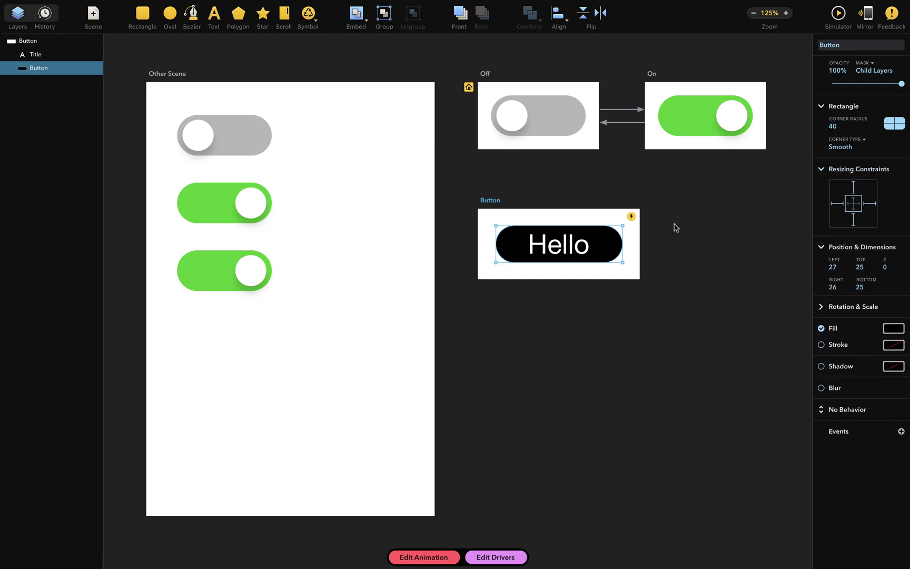
click(635, 235)
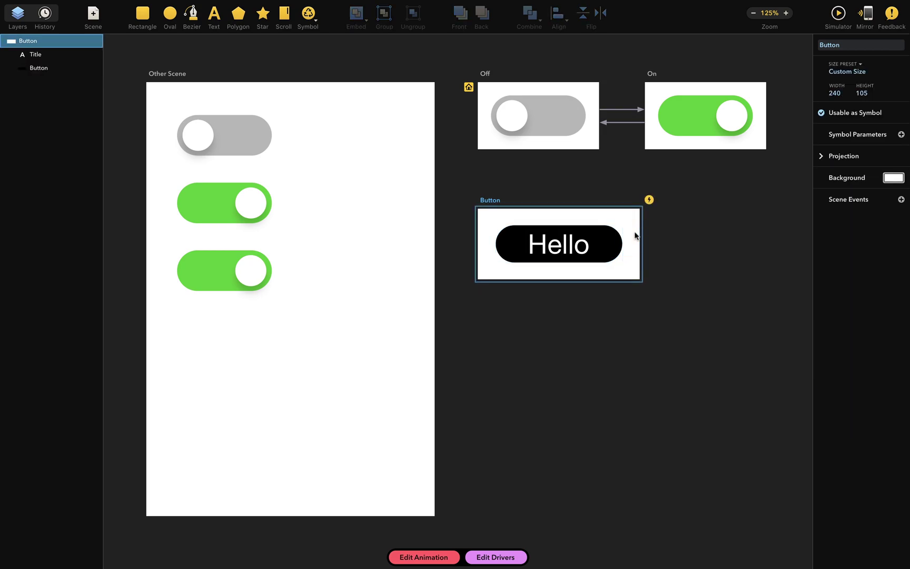
drag(642, 235, 740, 235)
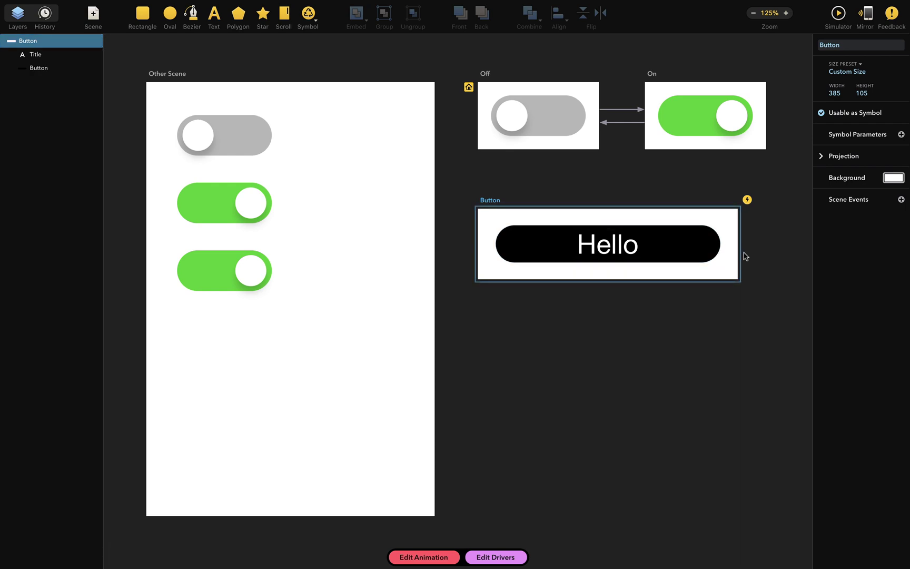
Step: Place two instances of the Button symbol in Other Scene below the toggles, one under the other
click(305, 18)
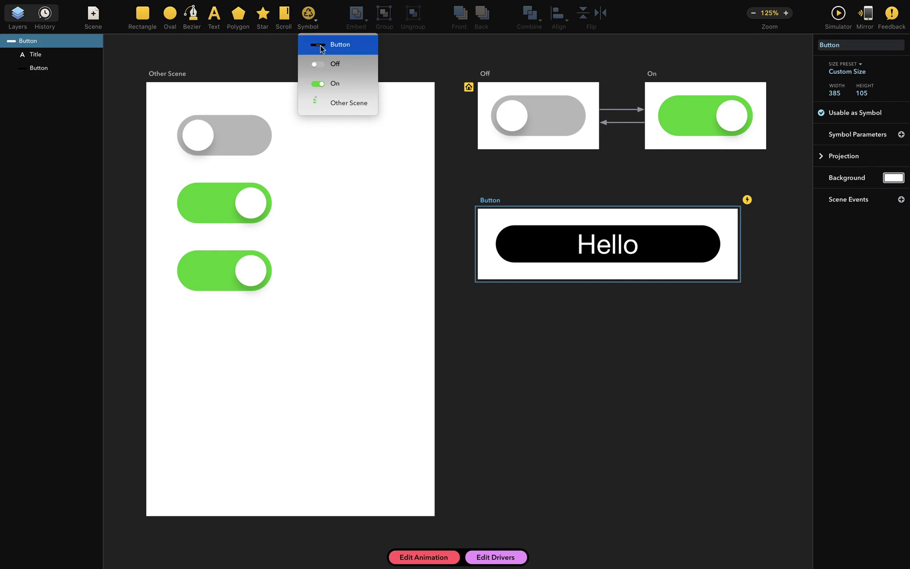
drag(318, 45, 290, 352)
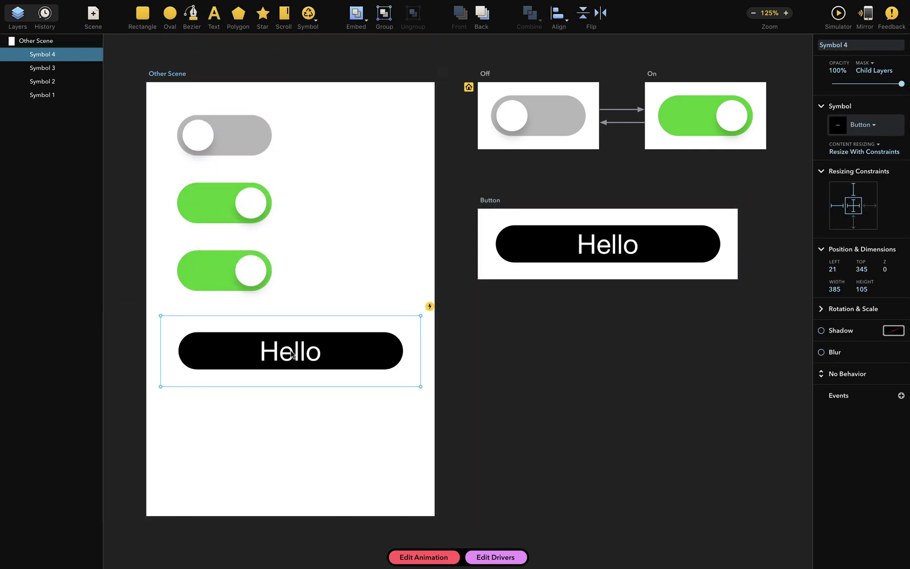
click(309, 16)
drag(318, 46, 289, 426)
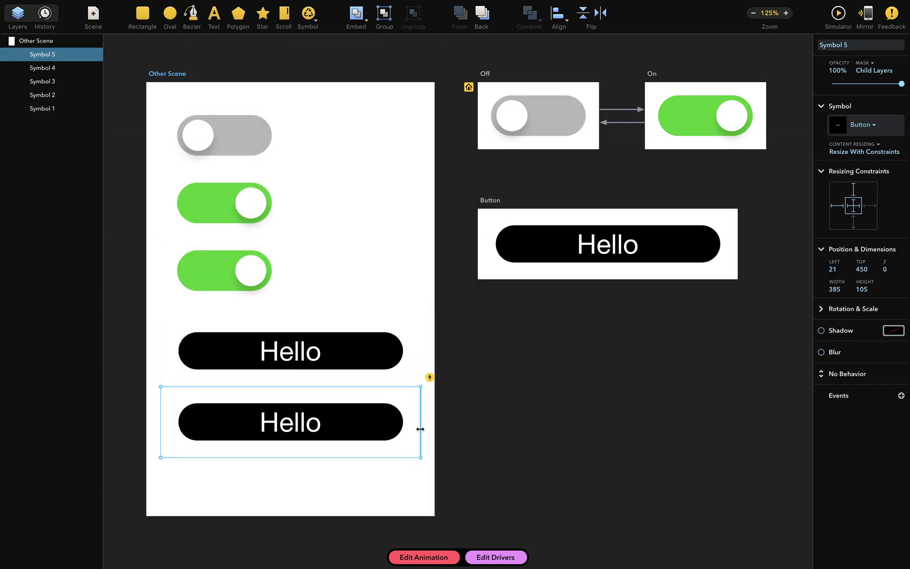
Step: Resize the lower Button instance to about 255 by 125 and narrow the upper one to about 297 wide
drag(419, 429, 332, 438)
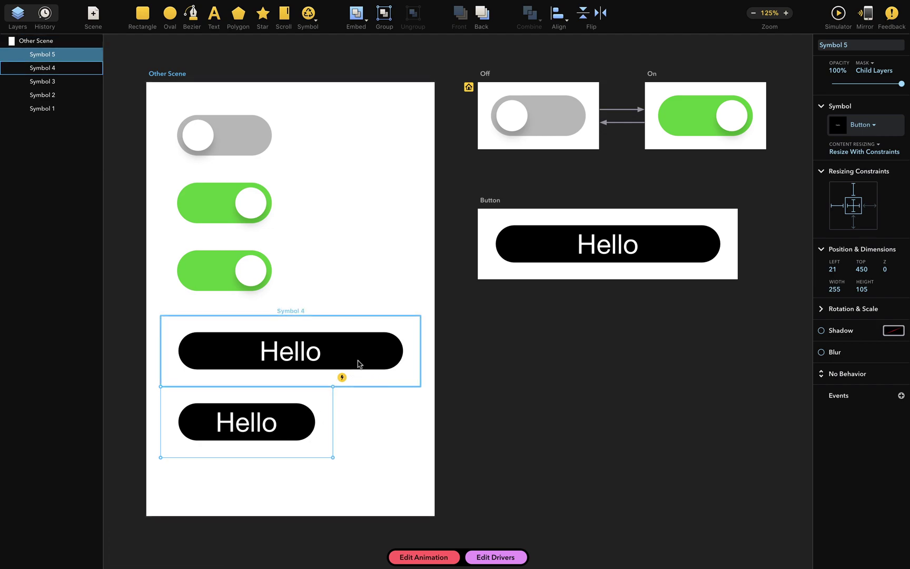
click(368, 361)
drag(421, 360, 363, 360)
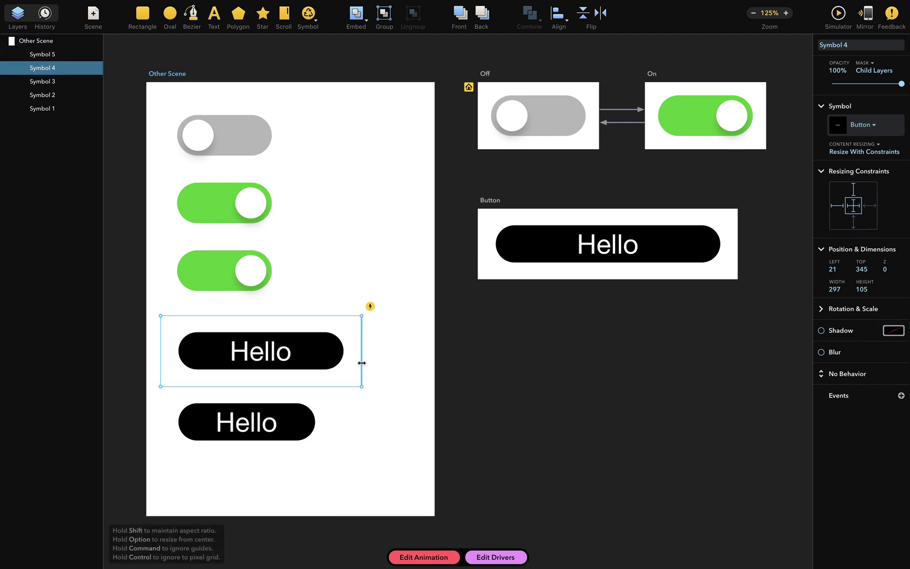
click(274, 429)
drag(272, 458, 271, 471)
click(309, 355)
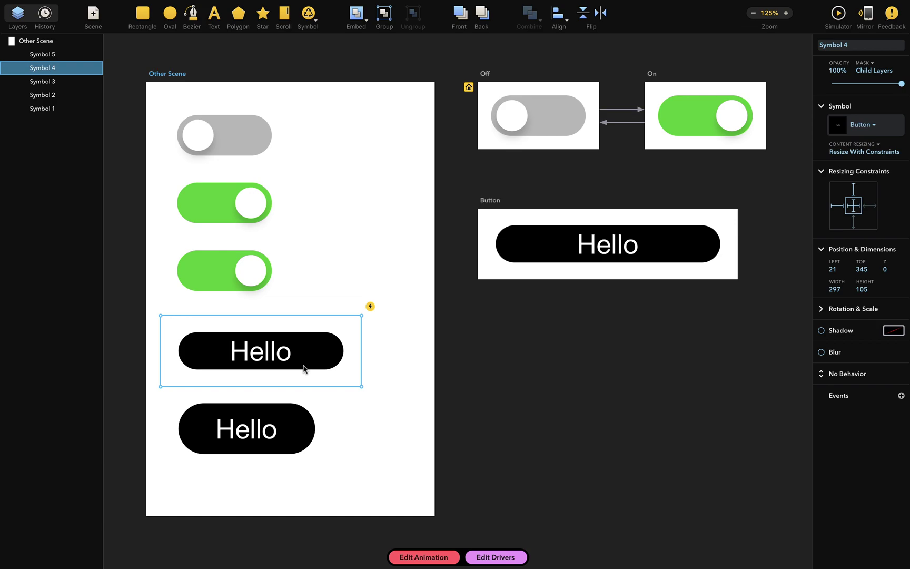
click(293, 423)
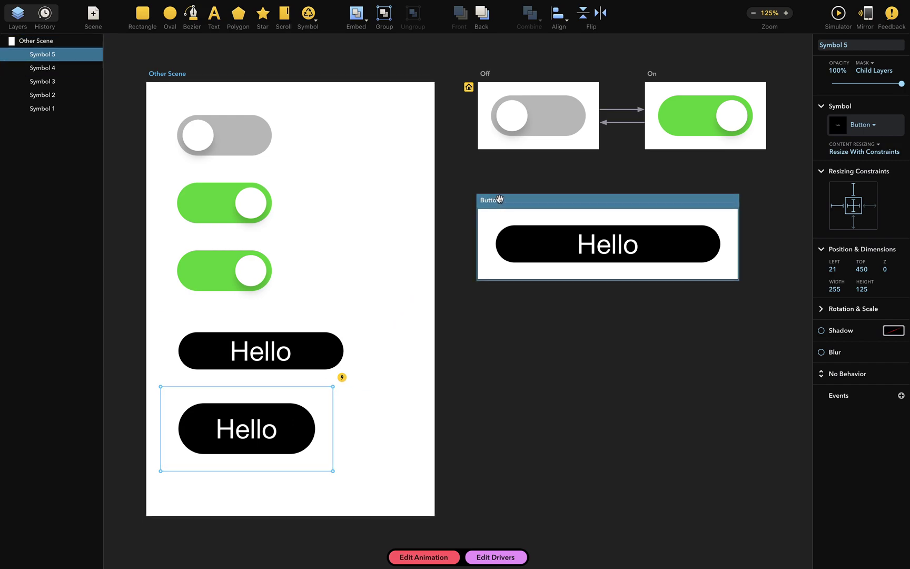
Step: Add a symbol parameter to the Button scene for the Title layer's Text, and name it Button Title
click(540, 200)
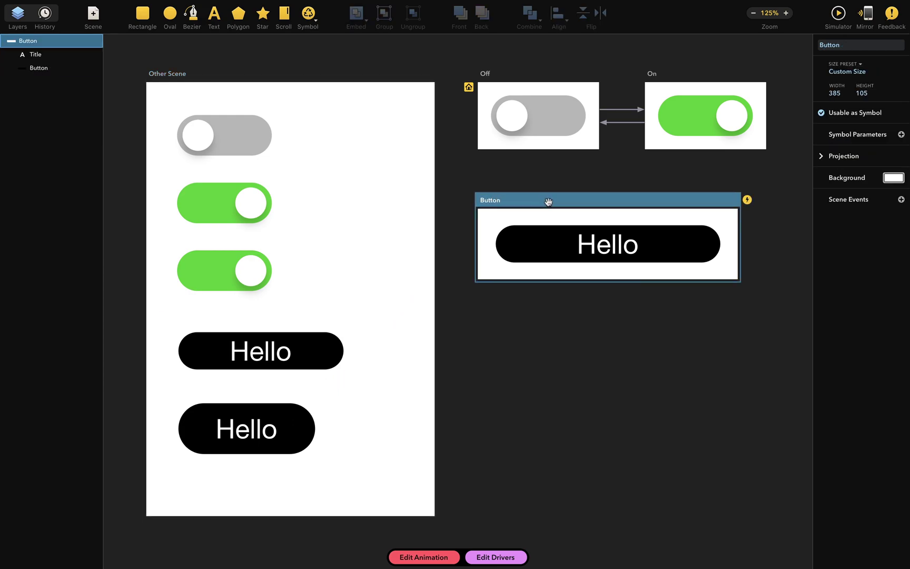
click(901, 135)
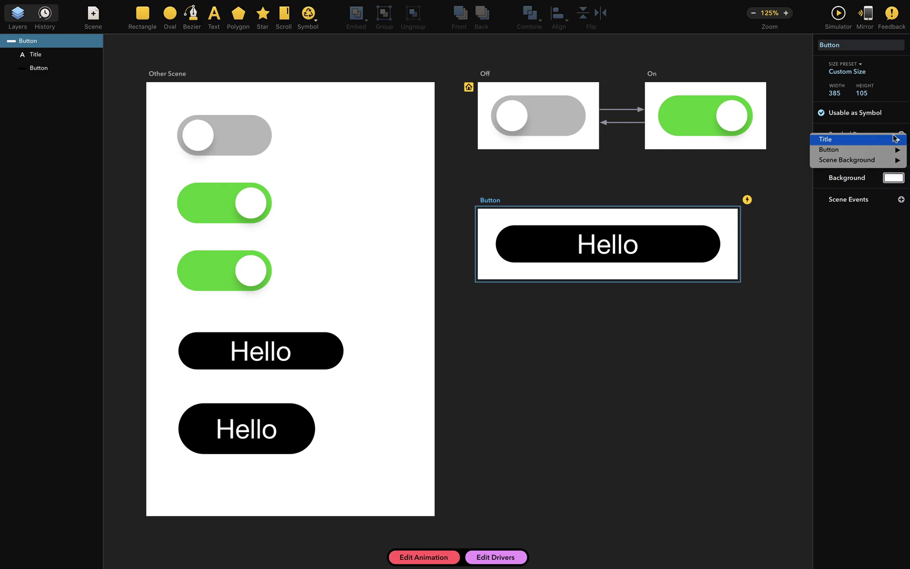
mouse_move(884, 142)
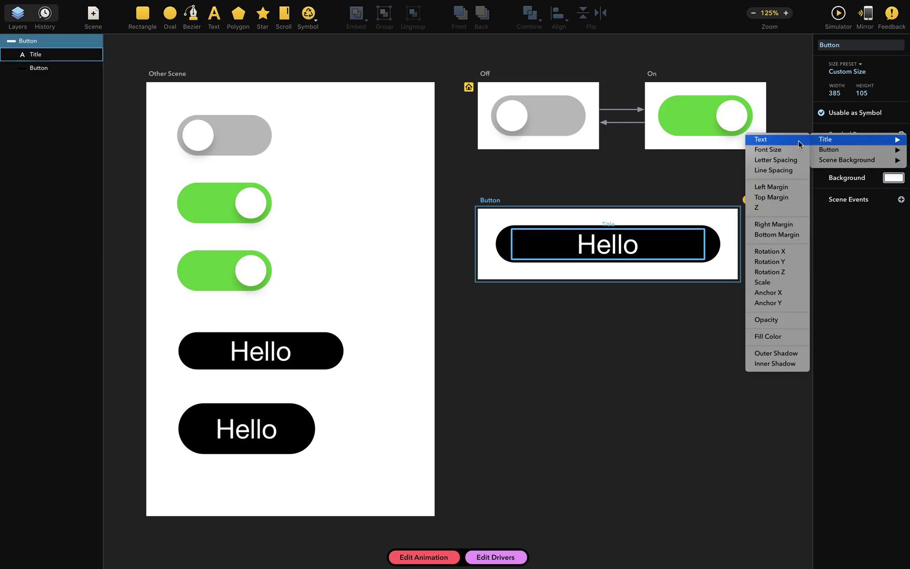
click(774, 144)
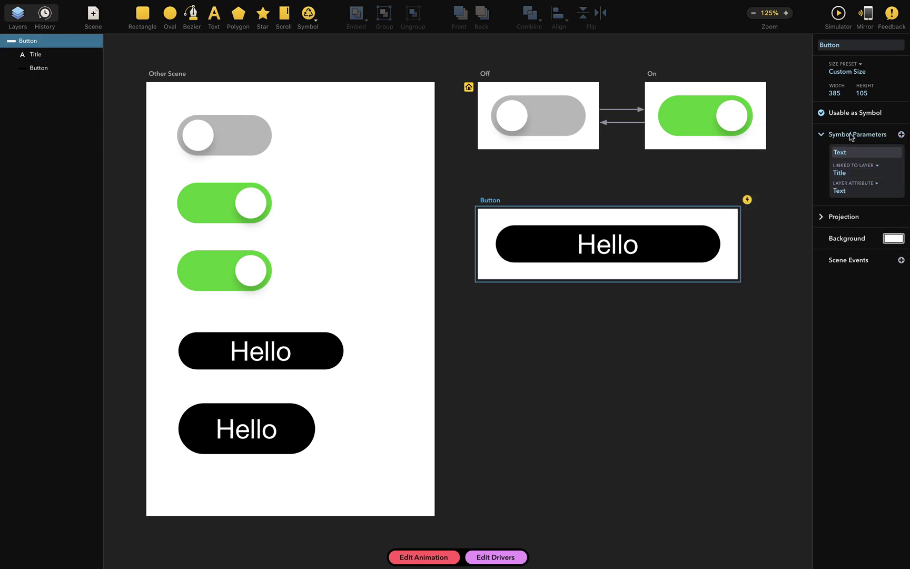
mouse_move(823, 146)
click(865, 152)
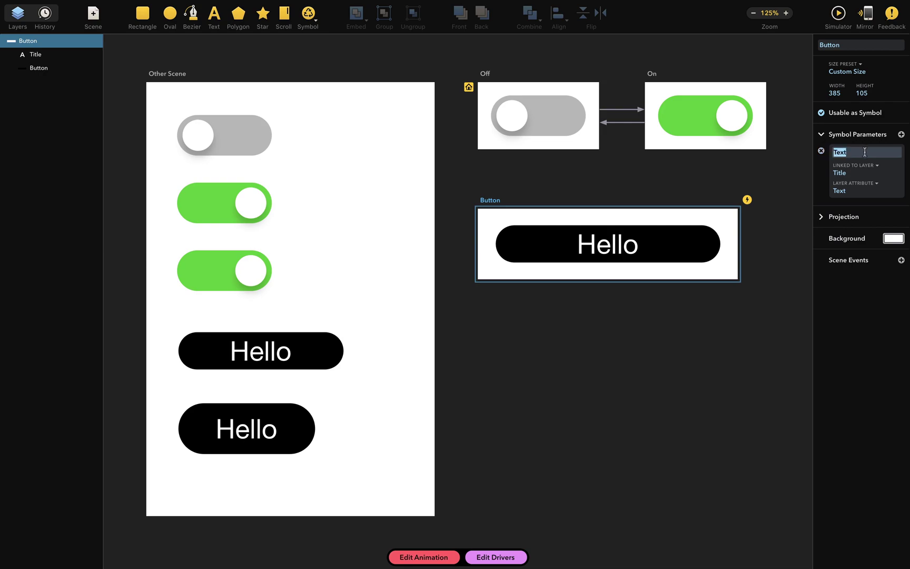
text(Button Title)
Step: Add a Fill Color parameter for the Button scene's black rectangle and rename it Color
click(718, 242)
right_click(718, 241)
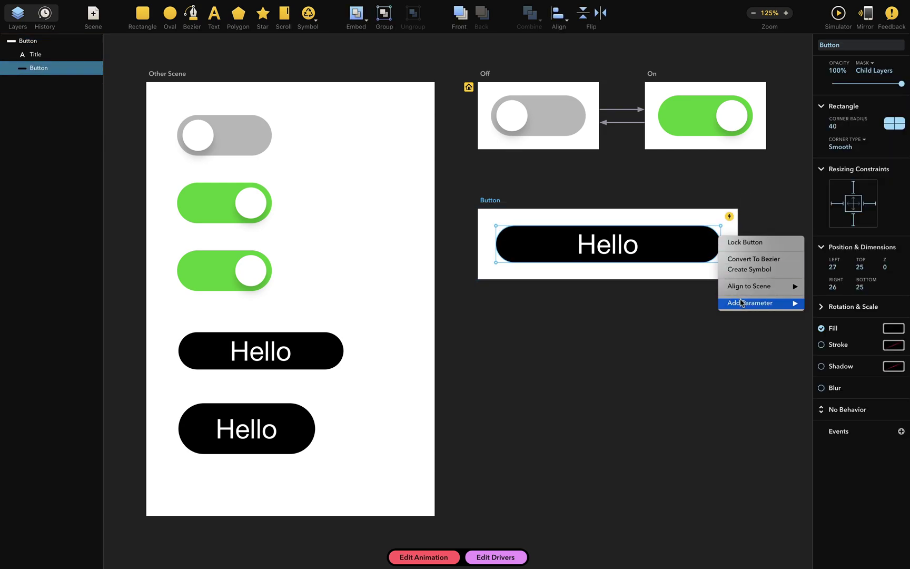
mouse_move(741, 302)
click(838, 471)
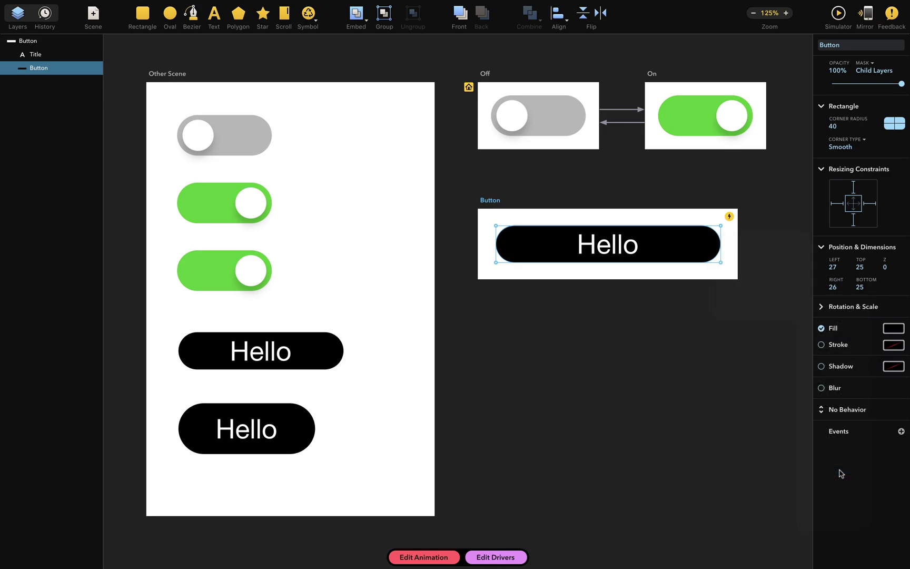
click(676, 208)
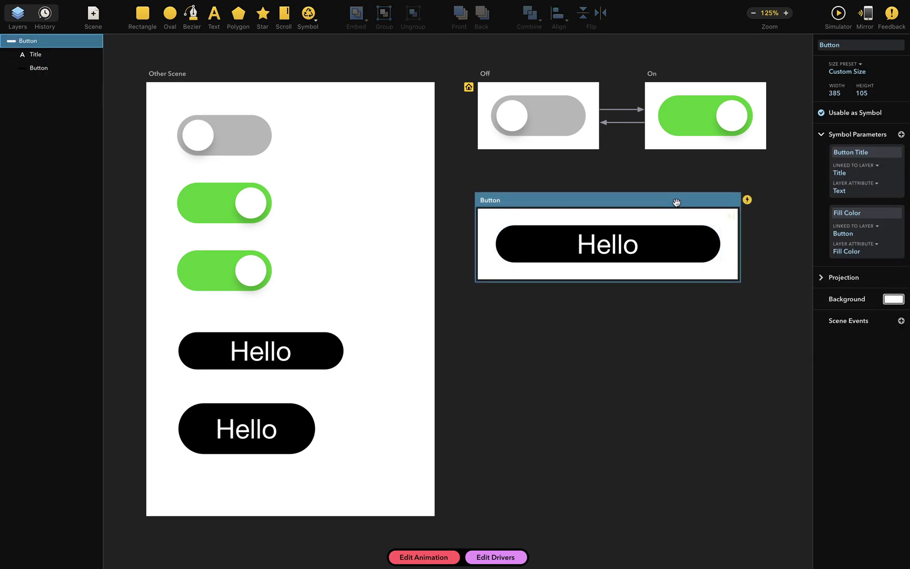
click(871, 212)
text(Color)
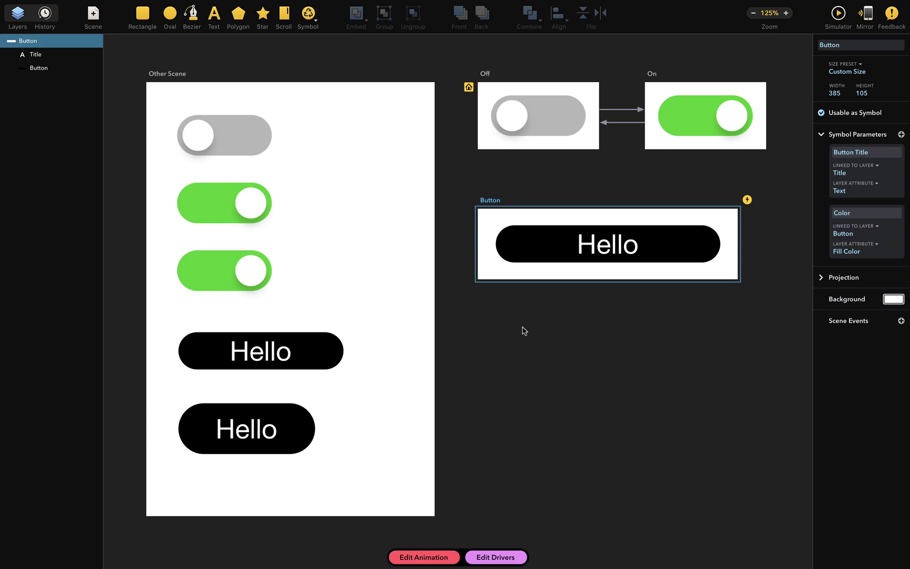
Step: Set the Button Title parameter of the upper Button instance in Other Scene to OK
click(315, 335)
click(314, 334)
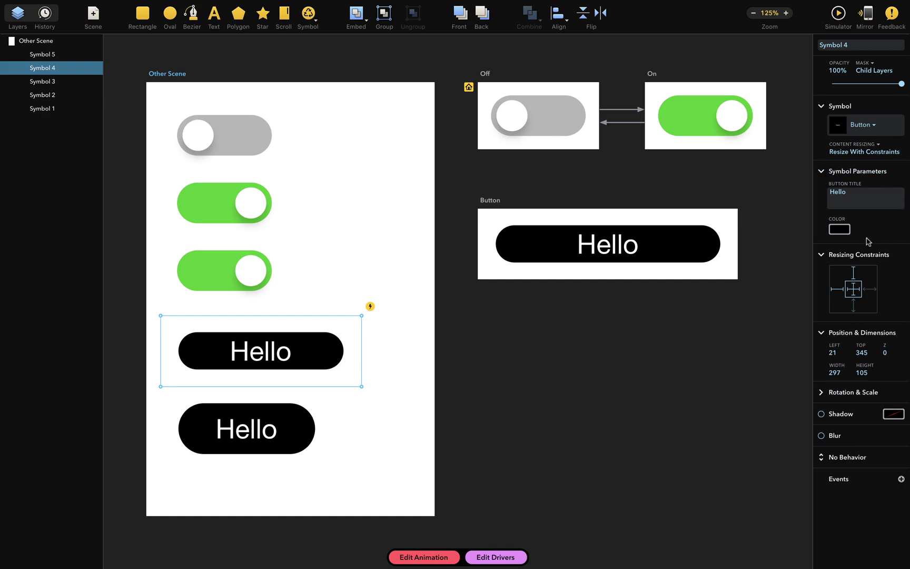
double_click(837, 193)
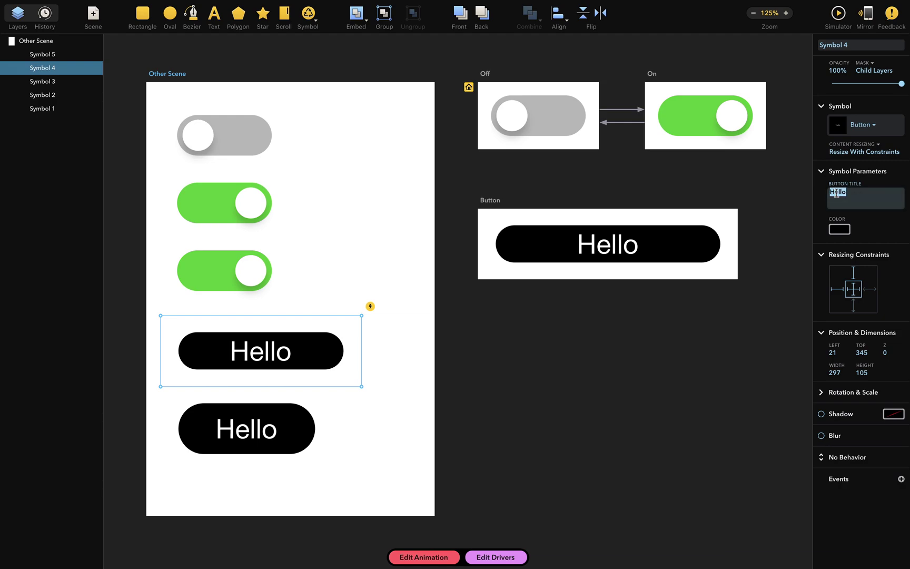
text(OK)
key(Return)
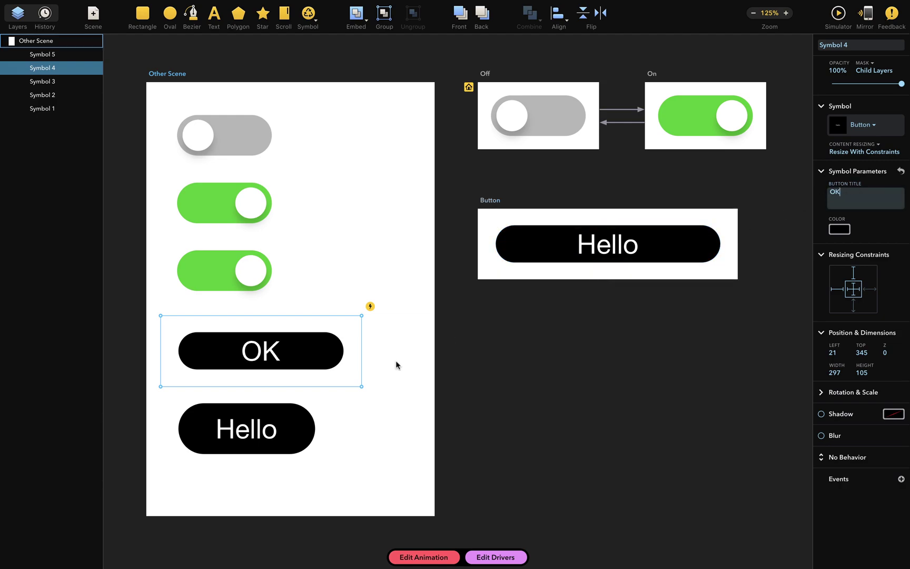
Step: Set the lower Button instance's Button Title to Cancel and its Color parameter to the red swatch
click(295, 419)
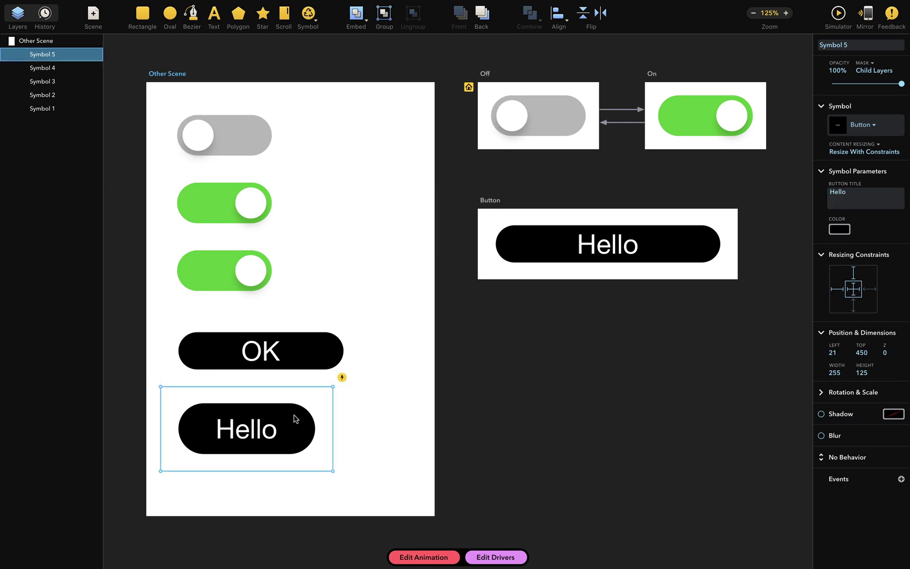
double_click(843, 193)
text(Cancel)
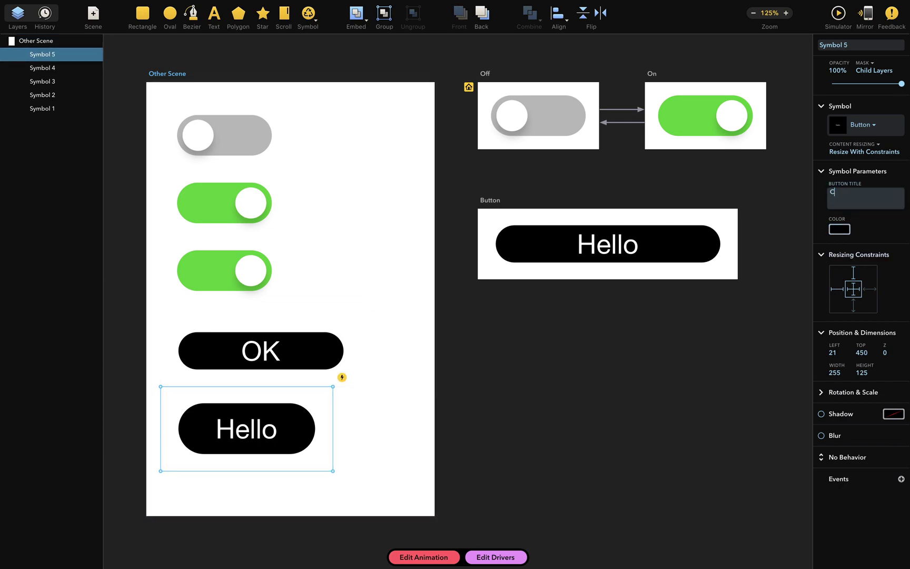
key(Return)
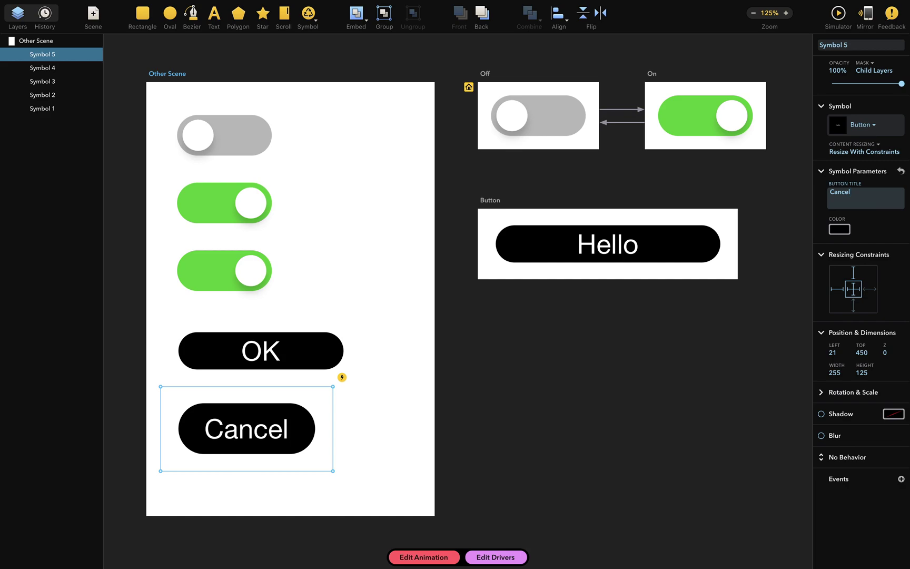
click(839, 229)
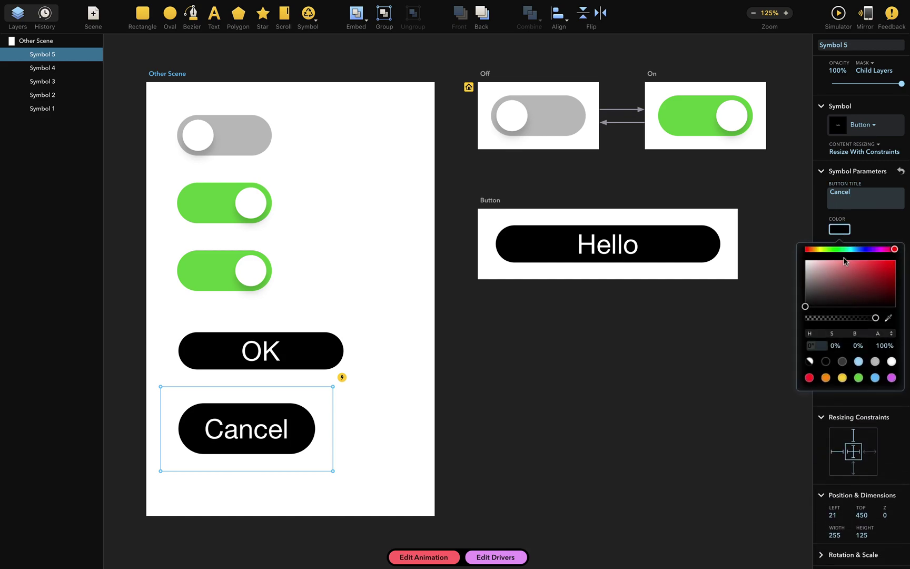
click(809, 378)
click(841, 231)
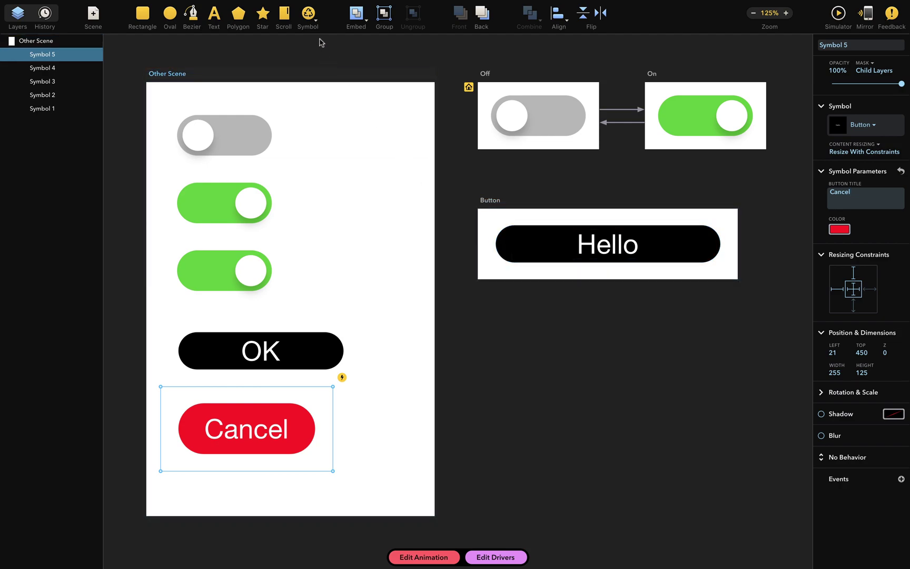
Step: Make Other Scene no longer usable as a symbol, and check the list of available symbols
click(312, 21)
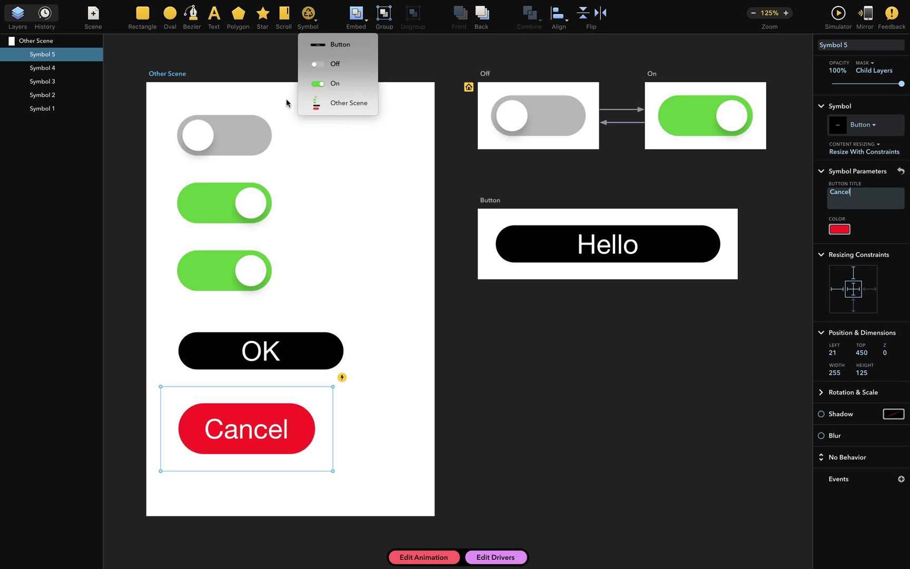
click(253, 77)
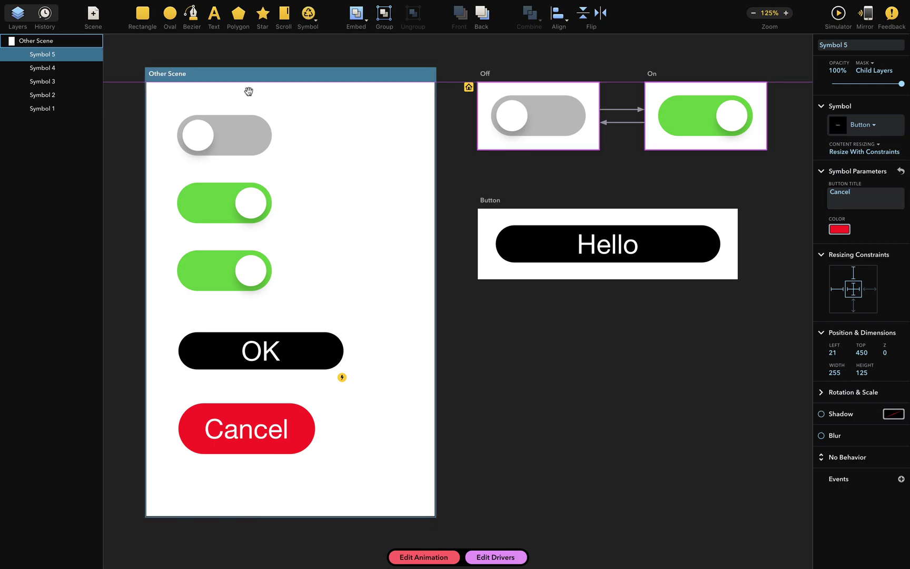
click(248, 90)
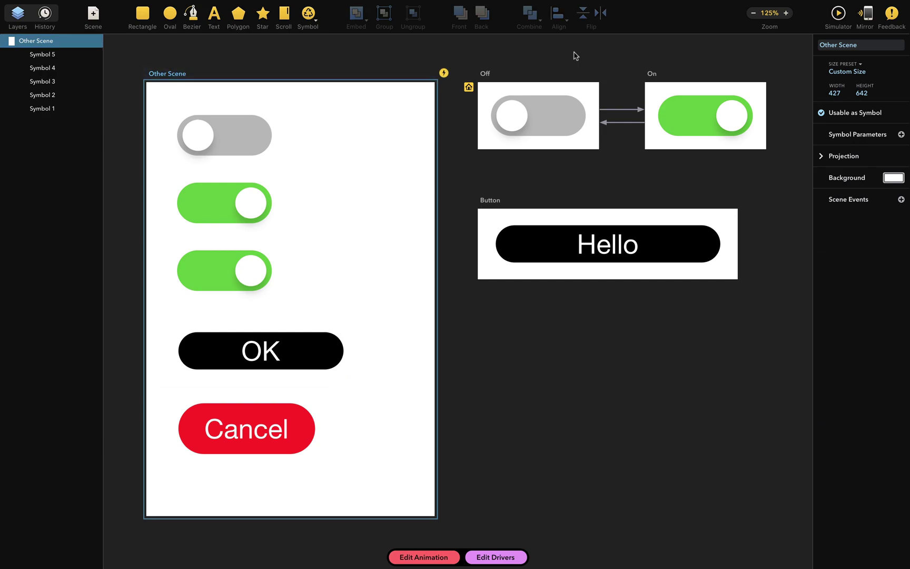
click(822, 113)
click(309, 14)
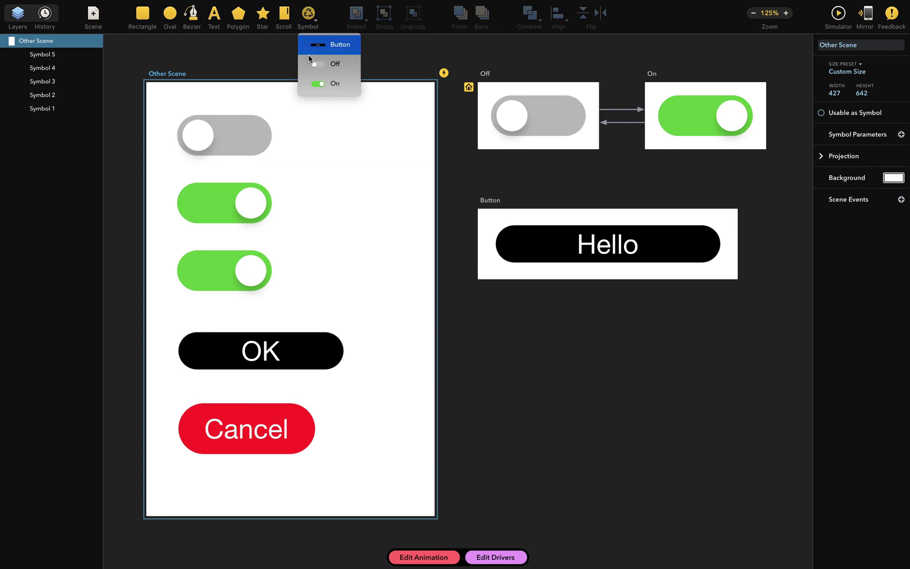
click(508, 74)
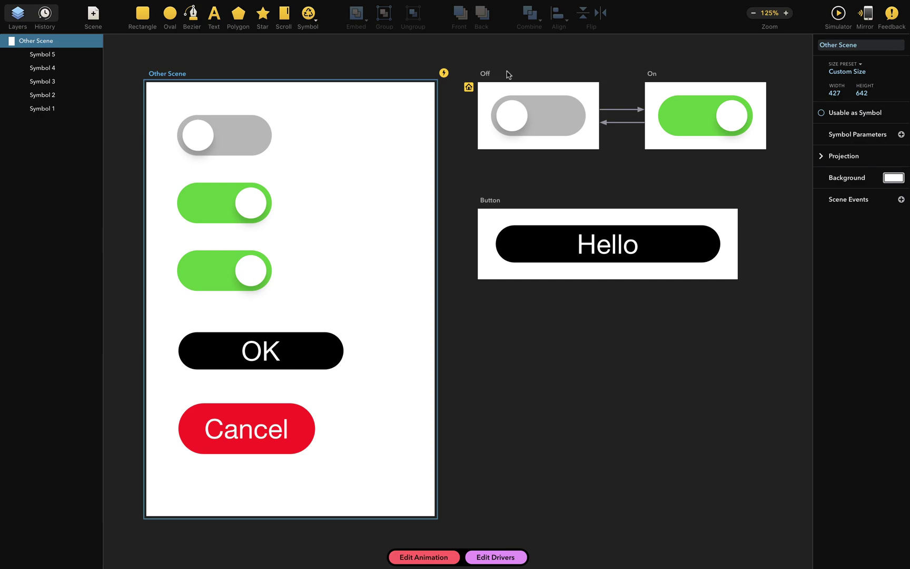
Step: Rename the Off and On scenes to Controls.Switch.Off and Controls.Switch.On
click(508, 75)
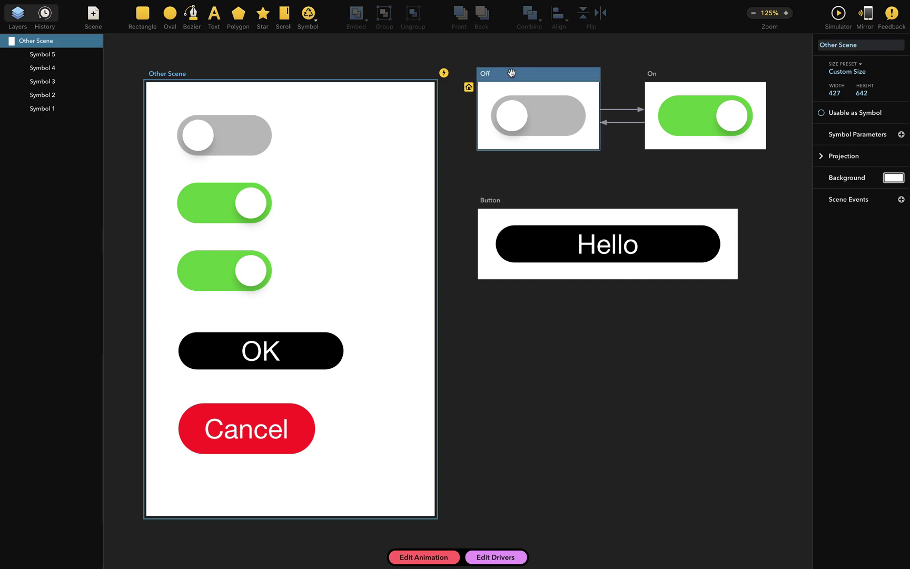
click(843, 47)
key(super+Left)
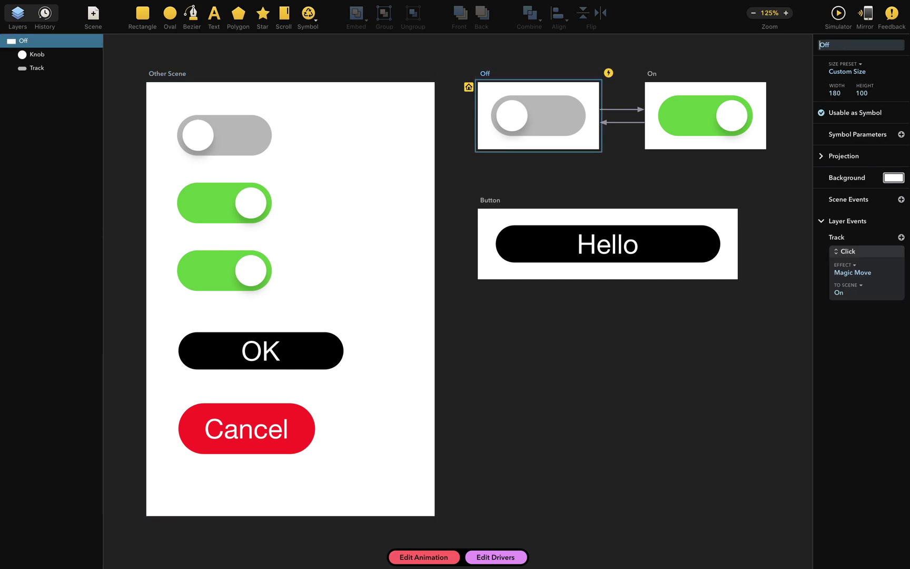
text(Controls.Switch.)
key(Return)
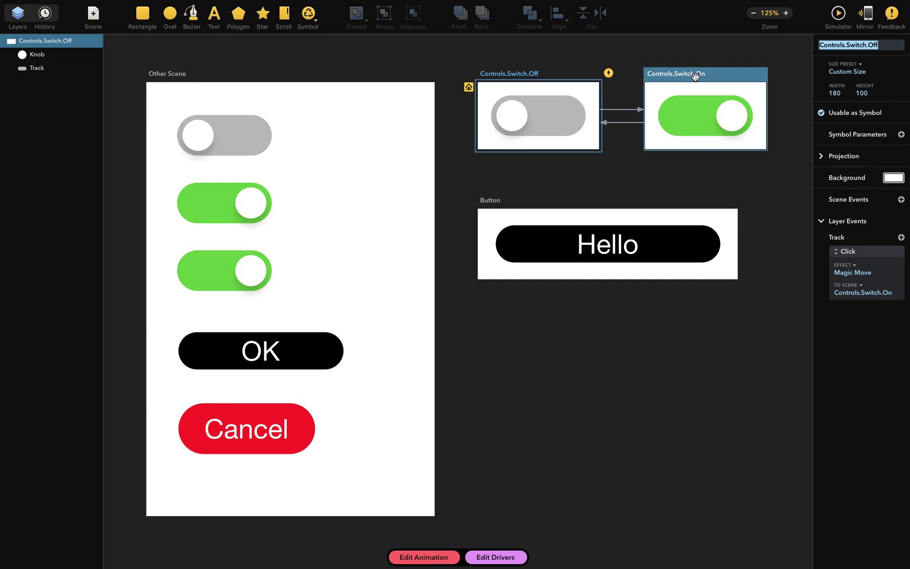
Step: Rename the Button scene to Controls.Button
click(522, 201)
click(820, 44)
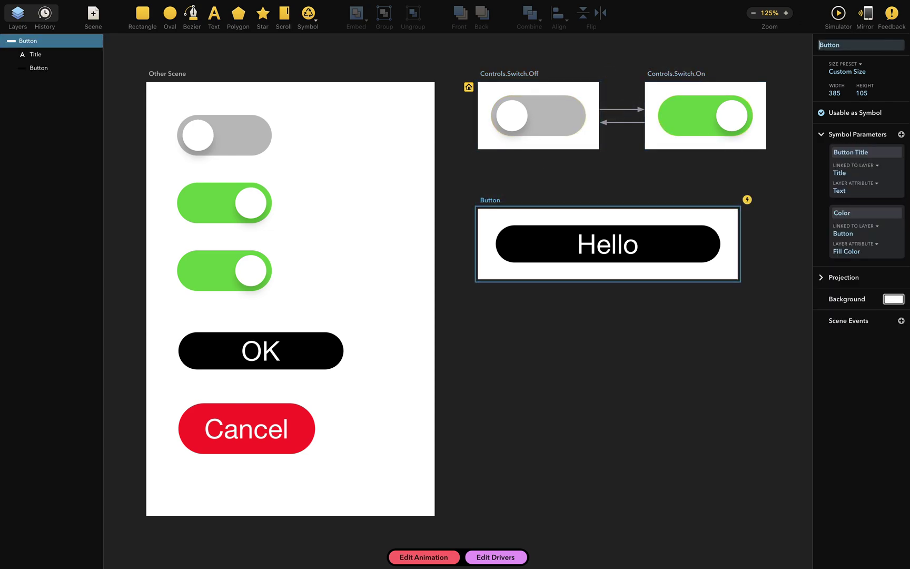
text(Controls.)
key(Return)
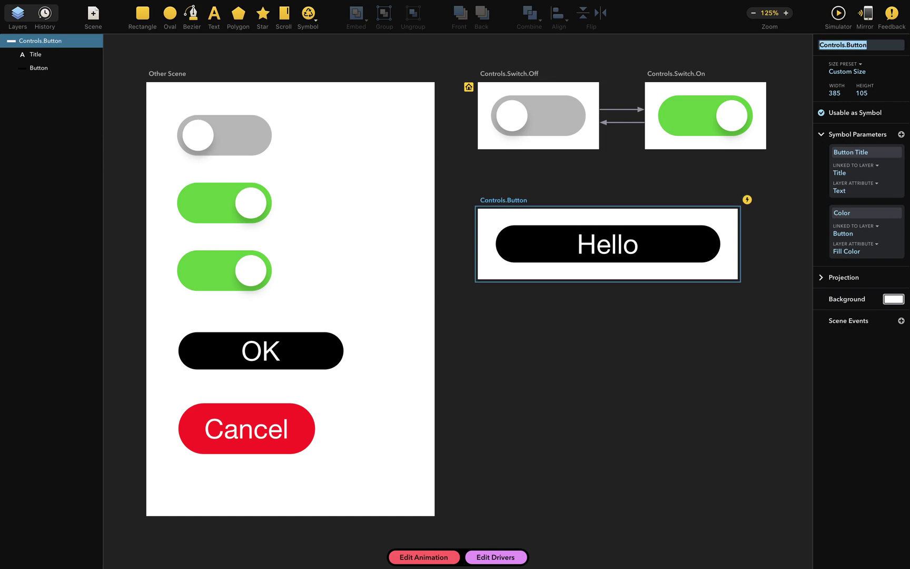
Step: Examine how the available symbols are grouped under Controls and its Switch subgroup, without inserting any
click(308, 15)
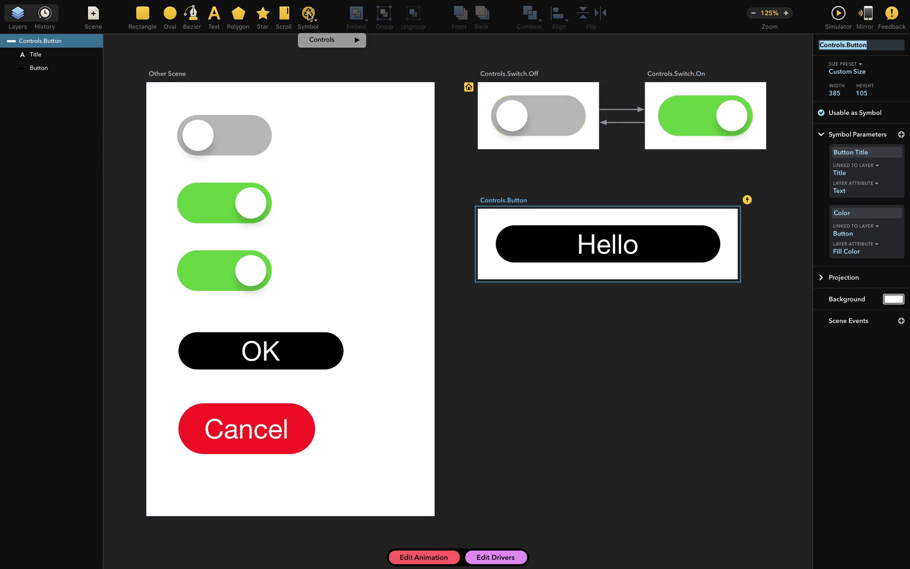
mouse_move(318, 40)
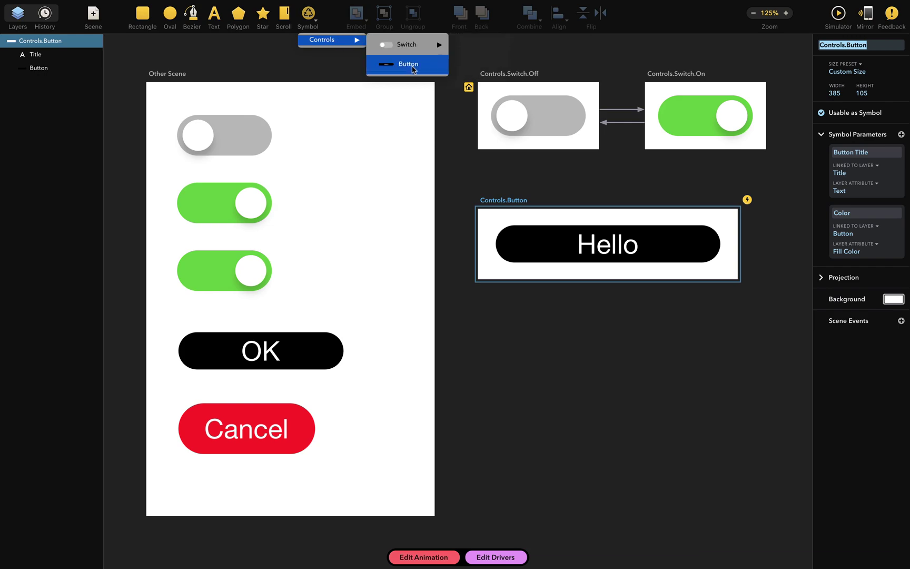
mouse_move(417, 47)
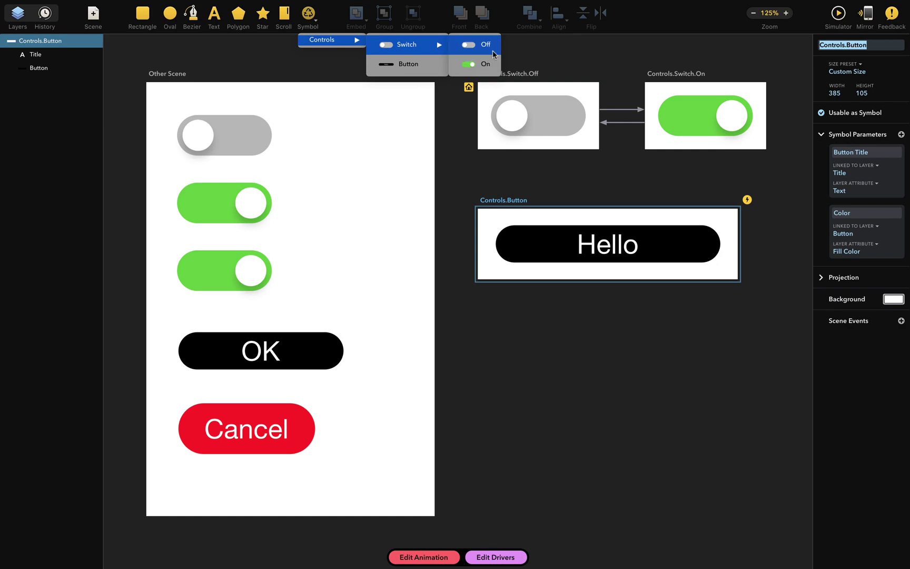
click(466, 122)
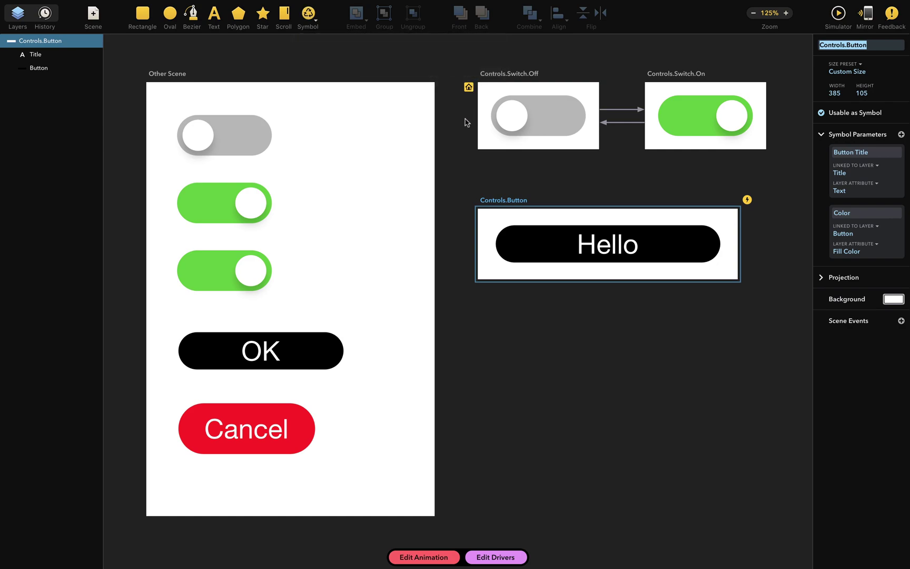